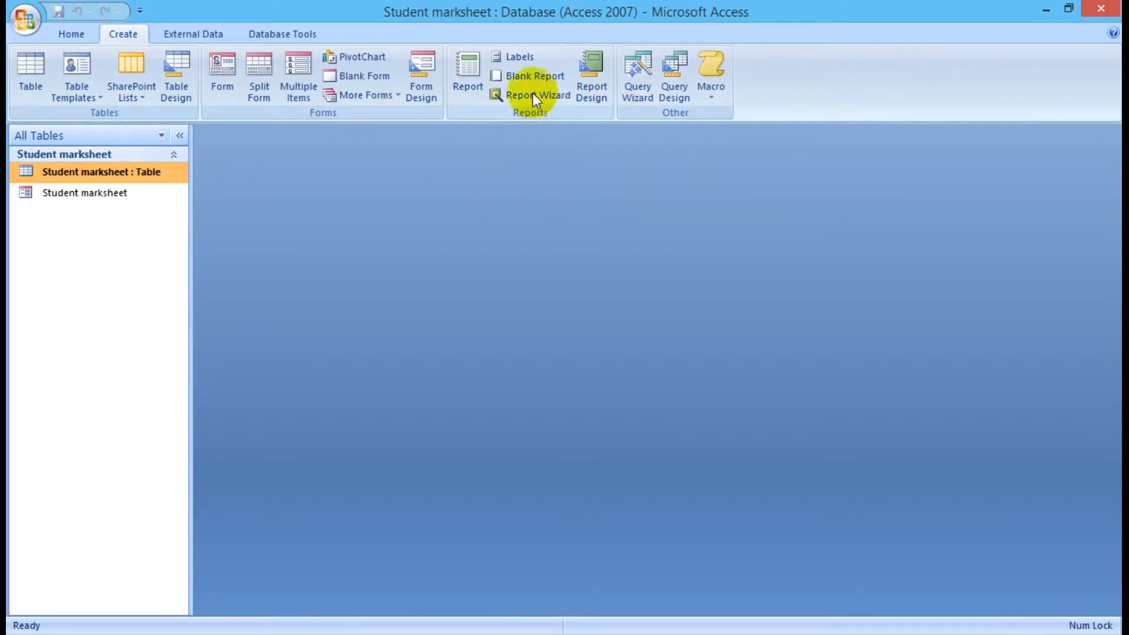
Start the Report Wizard on the Student marksheet table and include all of its fields in the report
double_click(115, 174)
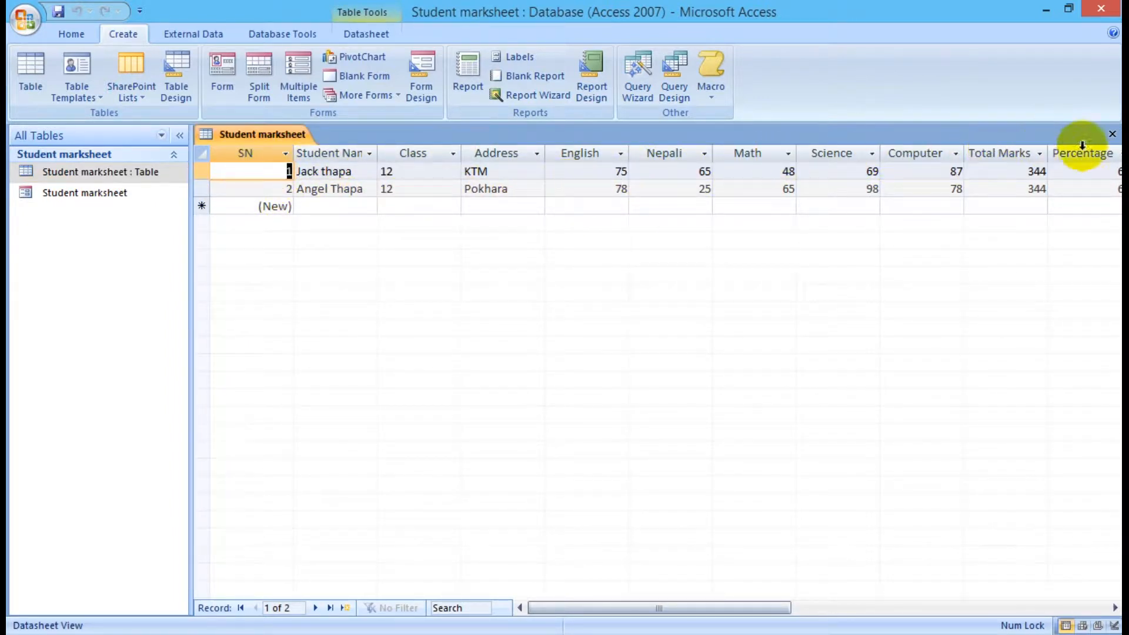
click(1112, 135)
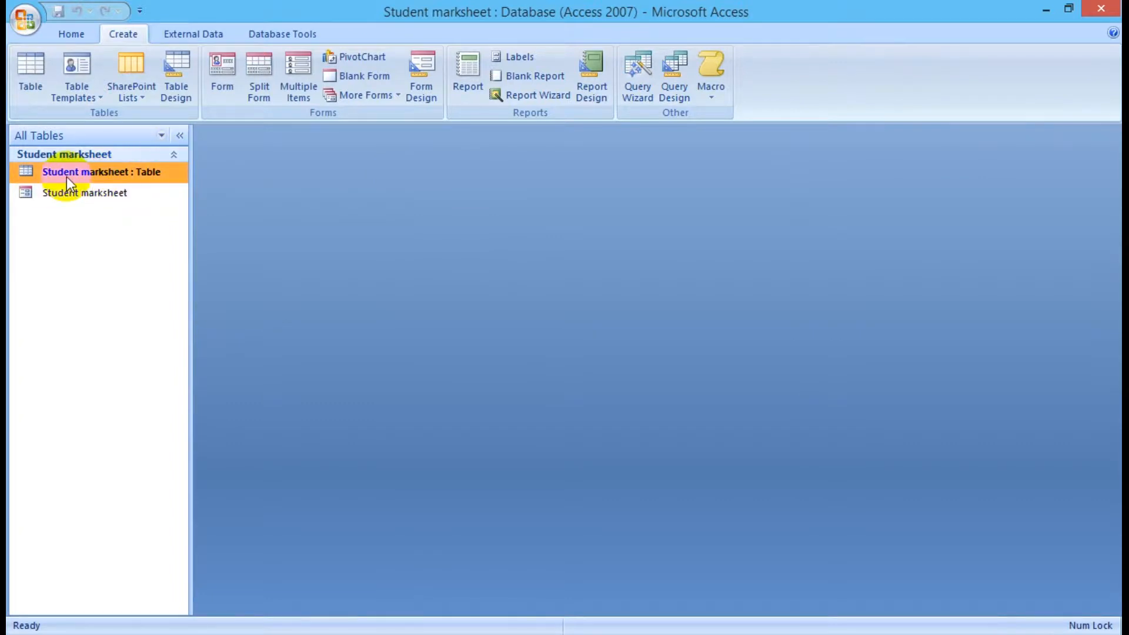
click(531, 99)
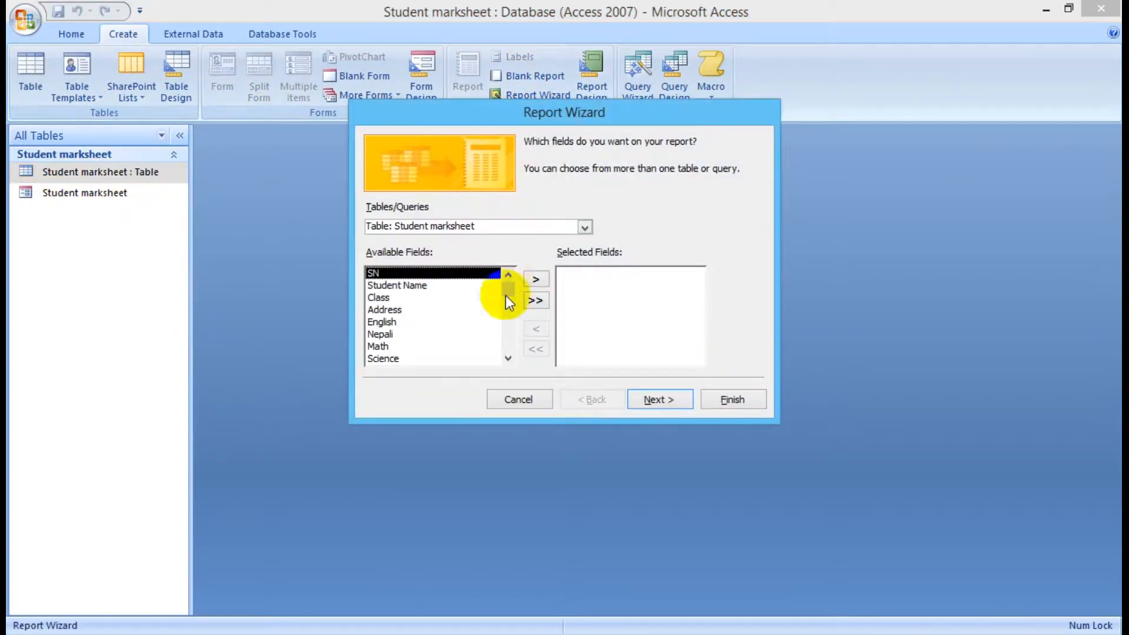
click(536, 301)
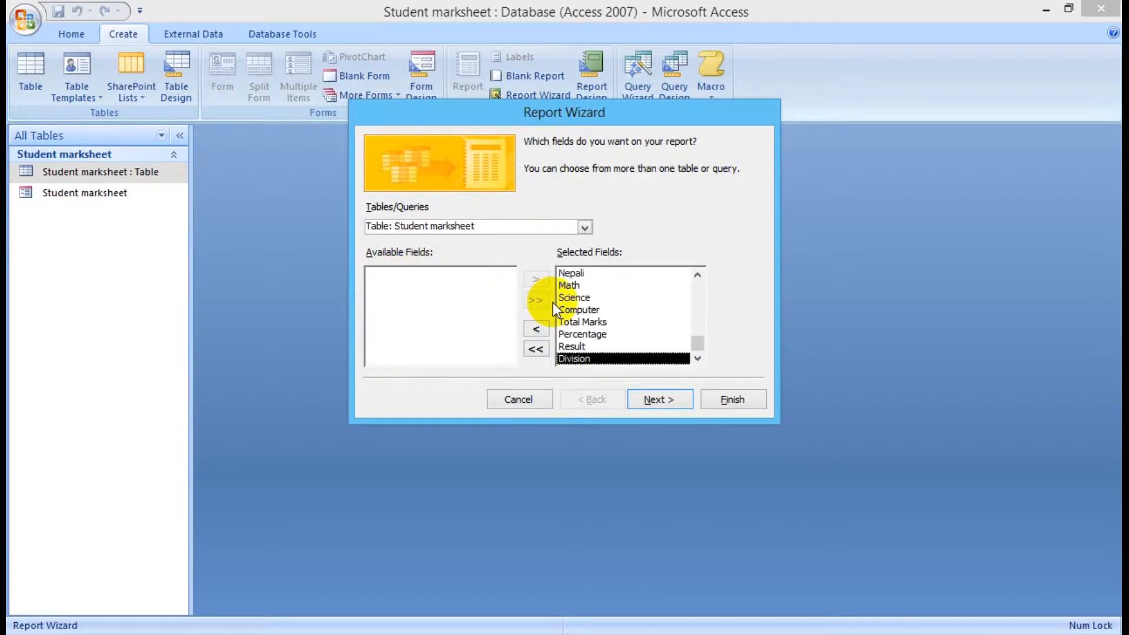
click(535, 350)
click(406, 274)
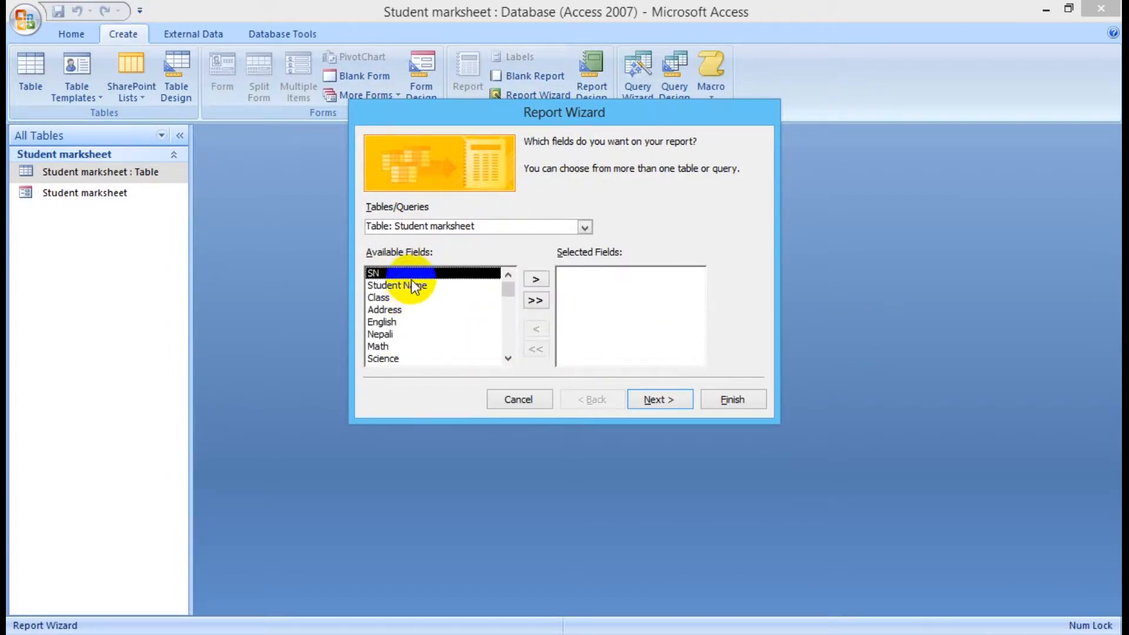
click(536, 279)
click(536, 280)
click(536, 280)
click(537, 300)
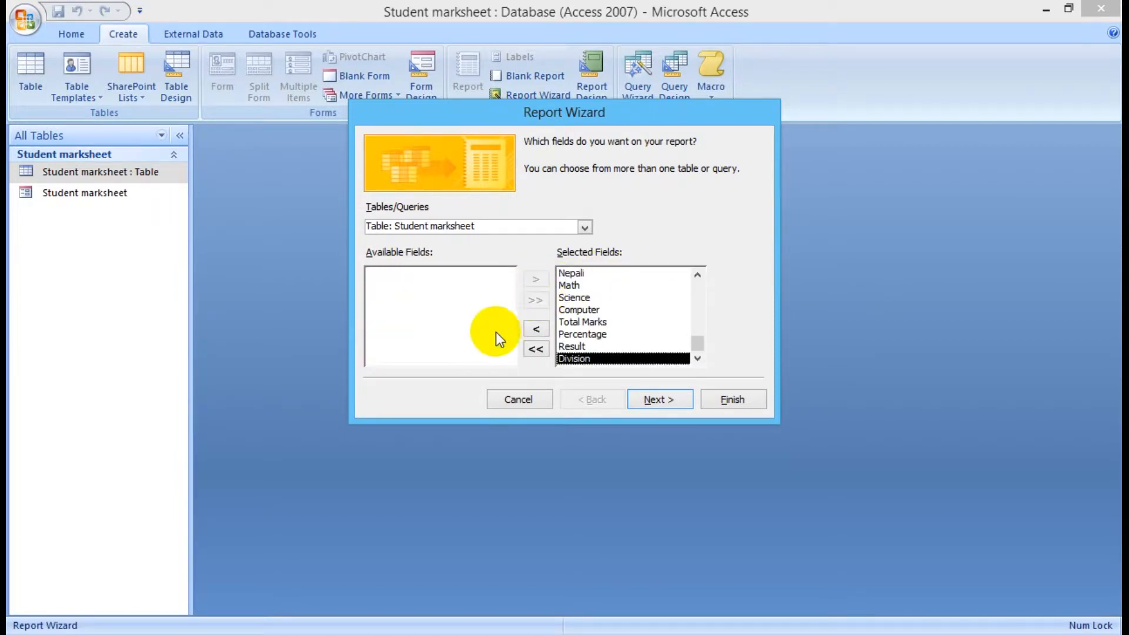
drag(700, 341, 694, 284)
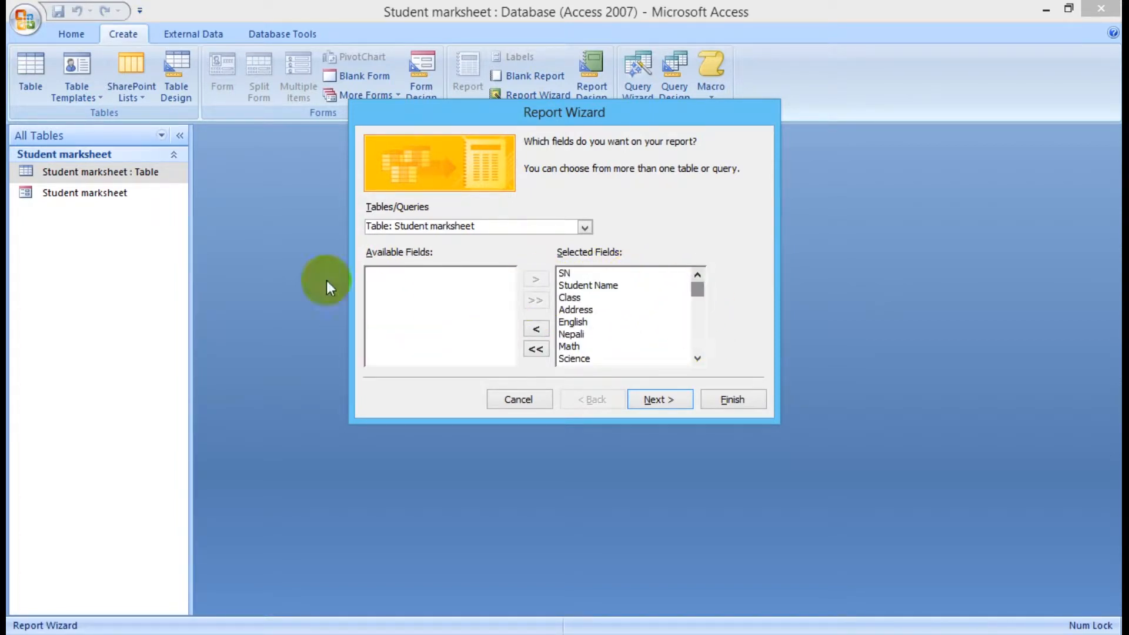
Leave the report without grouping levels or sort order and choose the Tabular layout in Portrait orientation
click(646, 396)
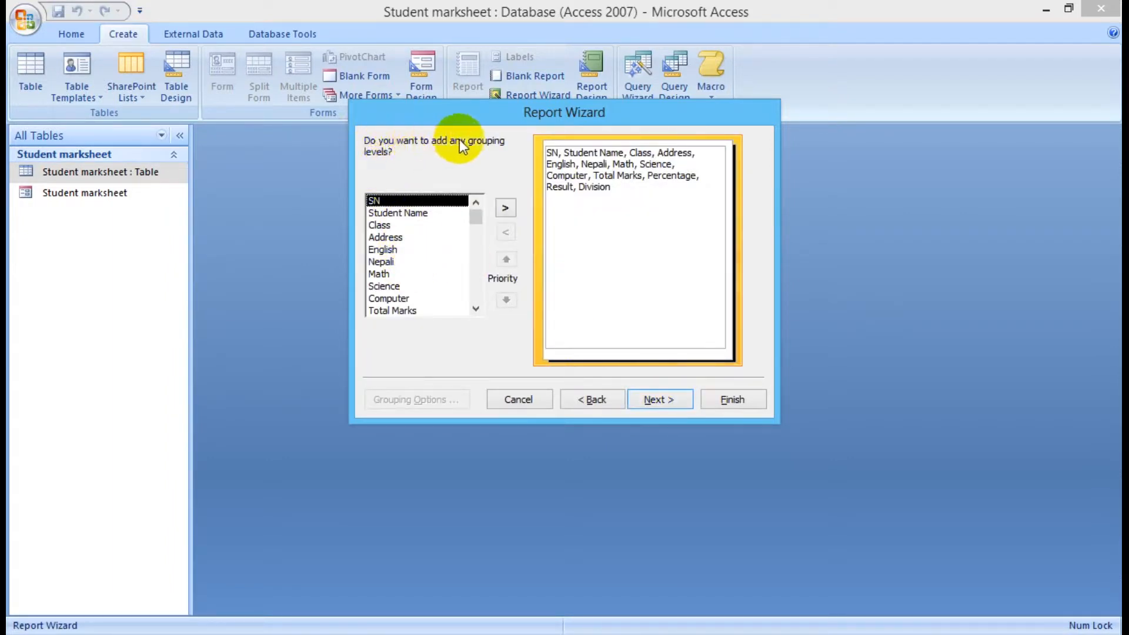
click(666, 400)
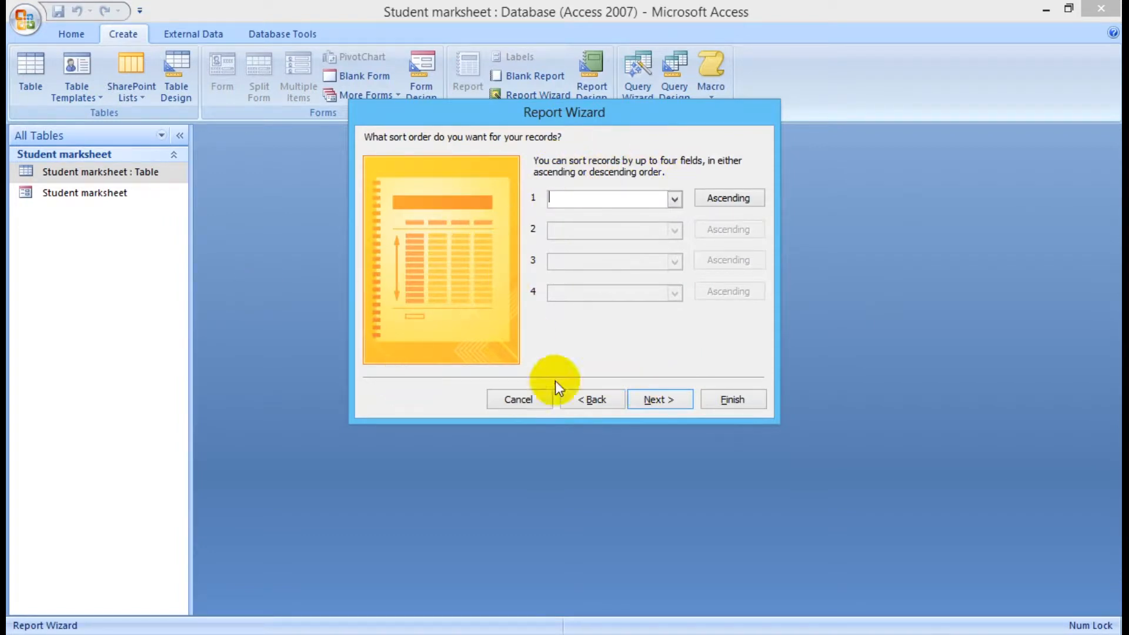
click(673, 400)
click(612, 198)
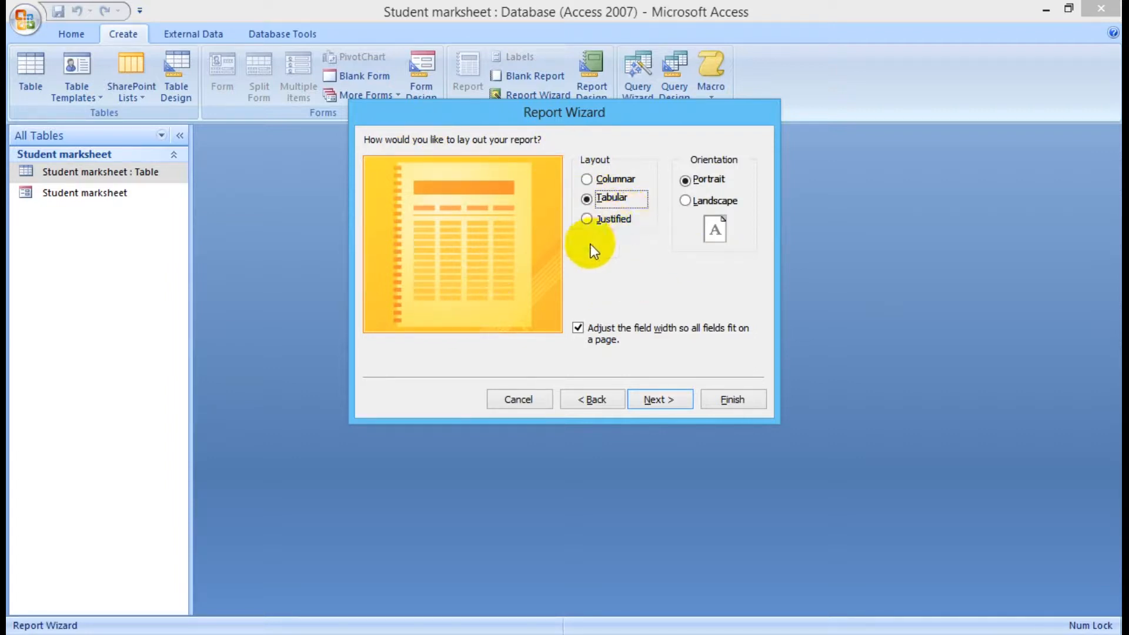
click(587, 220)
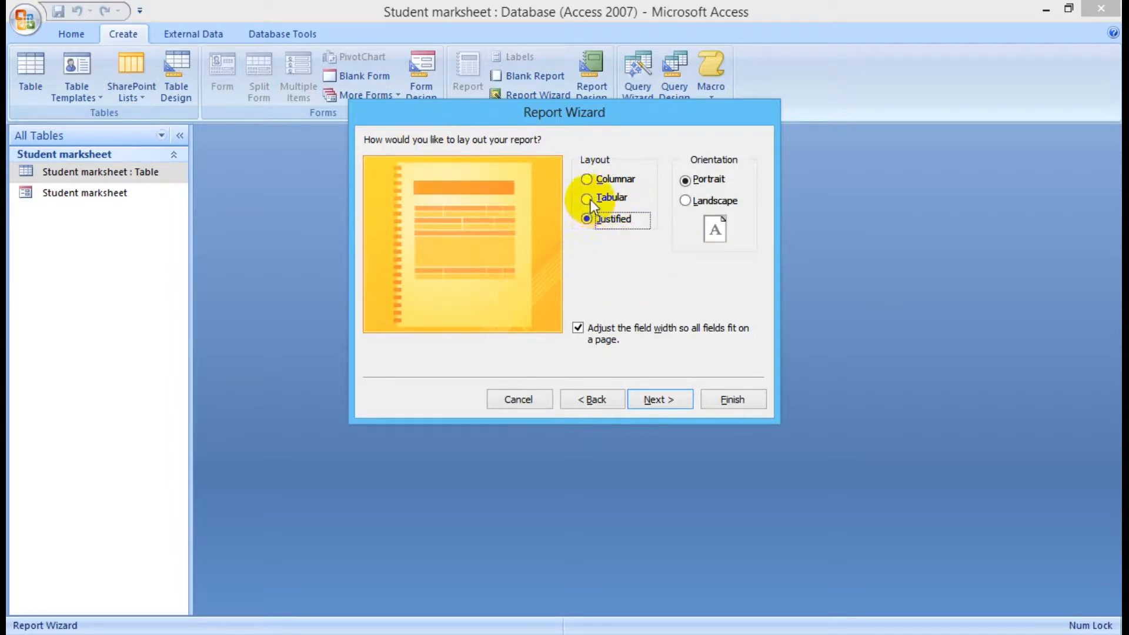
click(587, 198)
click(669, 399)
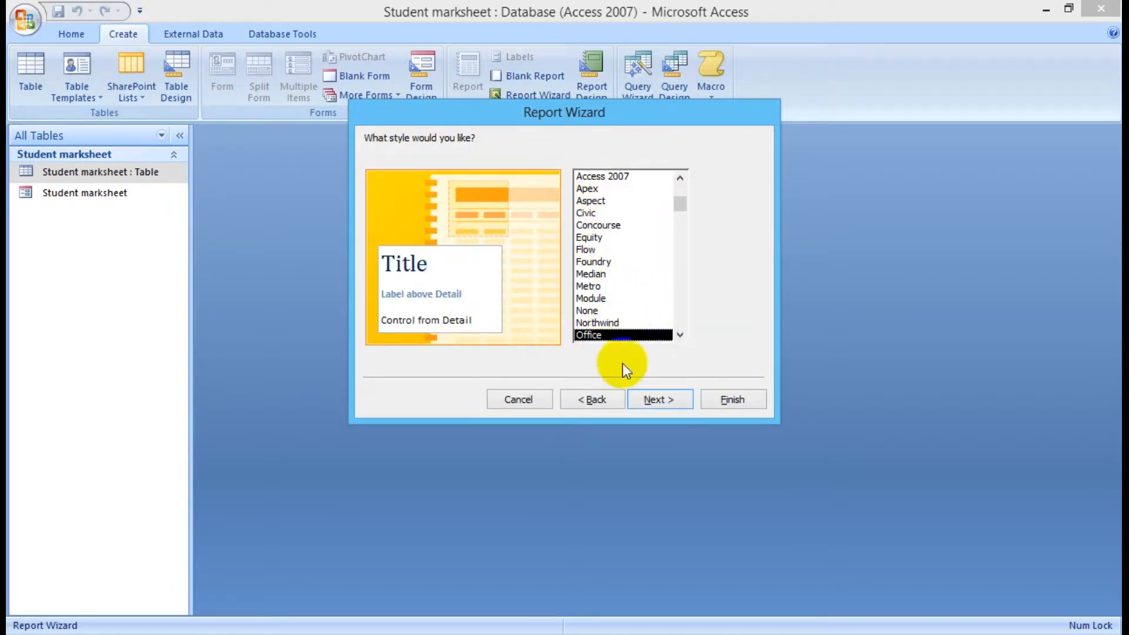
Choose the None style and finish the report titled Student marksheet with the preview option
click(591, 274)
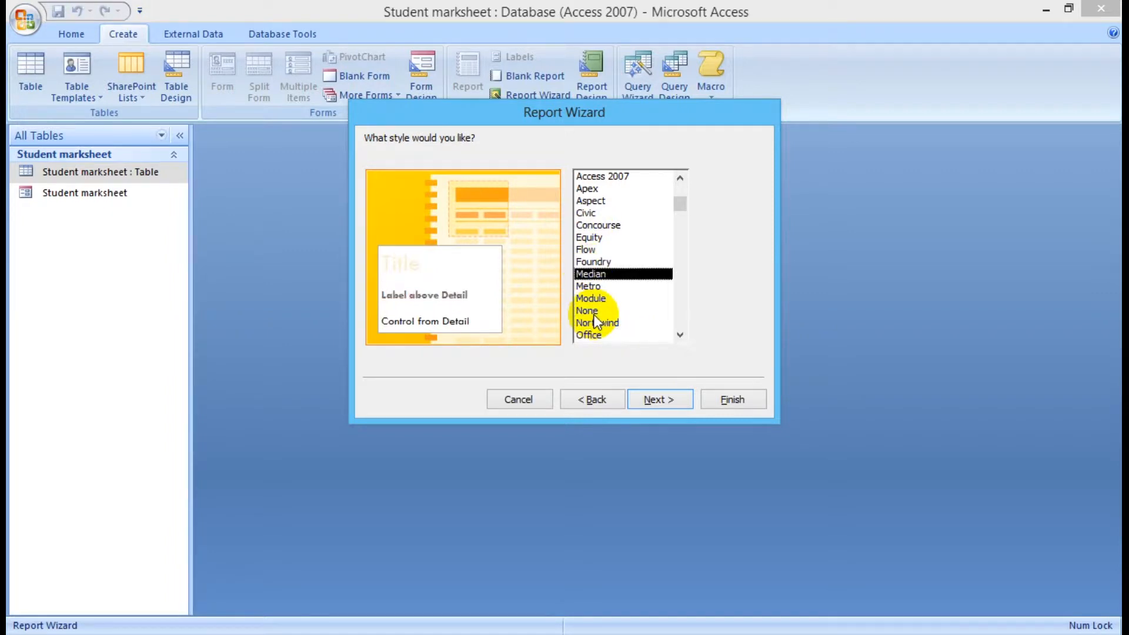
click(588, 312)
click(662, 405)
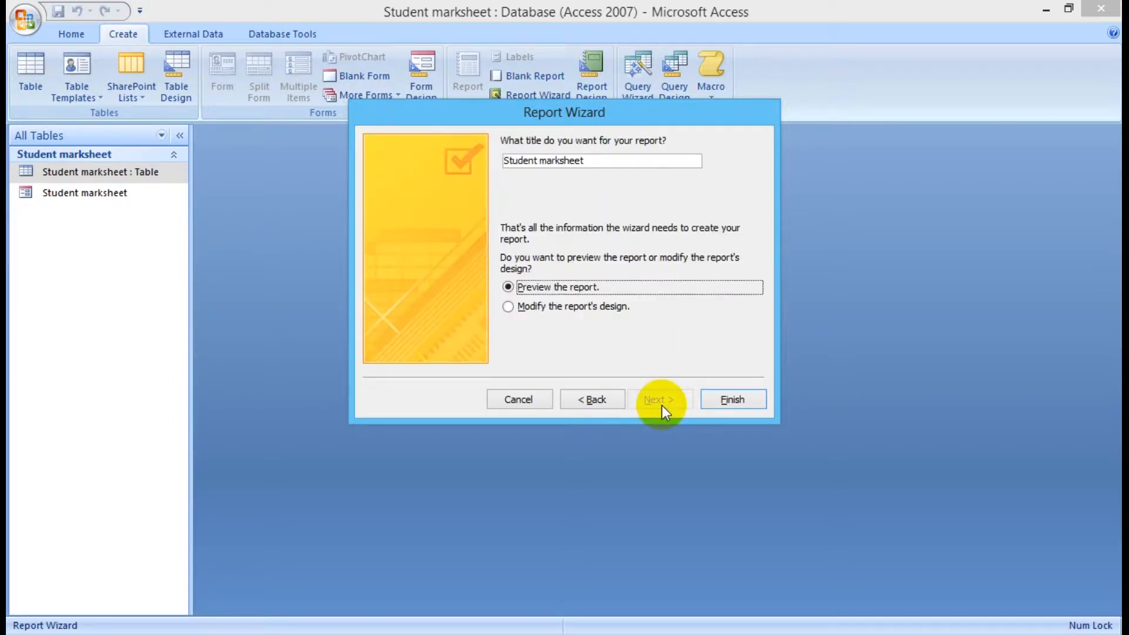
click(731, 394)
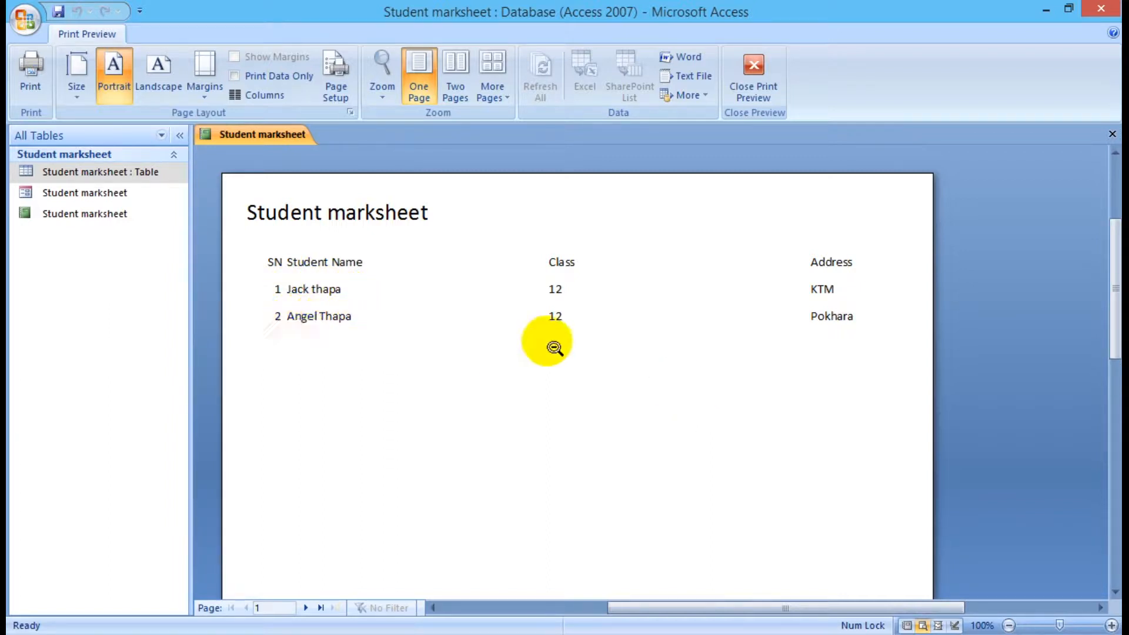
Examine the report preview up close and as a full page, and check its columns against the Student marksheet table
scroll(400, 406, down, 1)
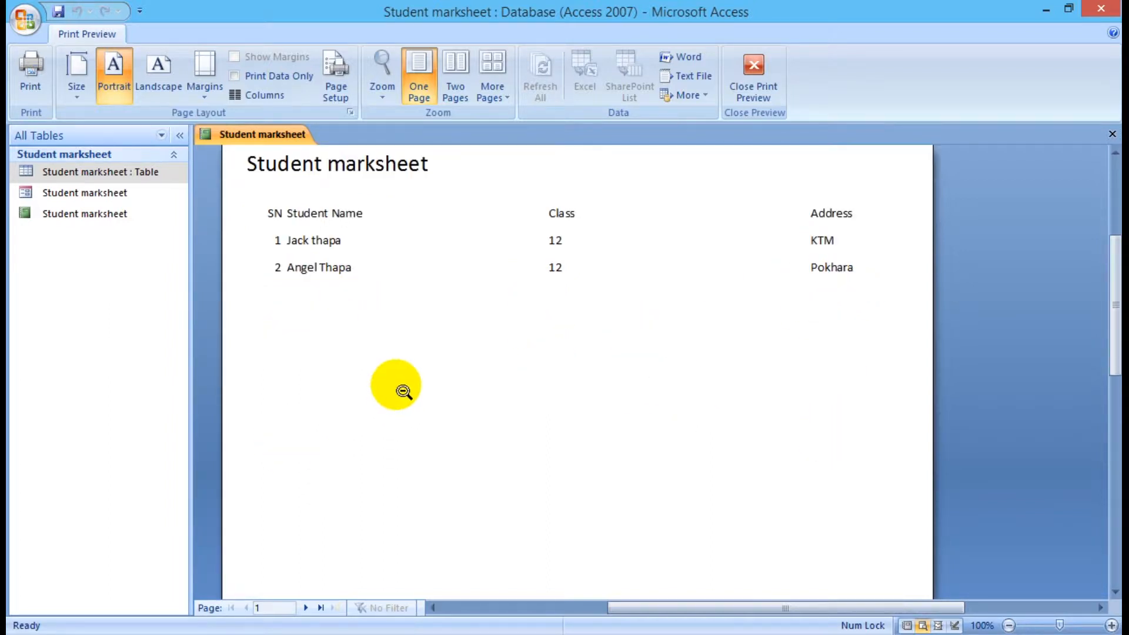
scroll(398, 404, up, 2)
click(412, 389)
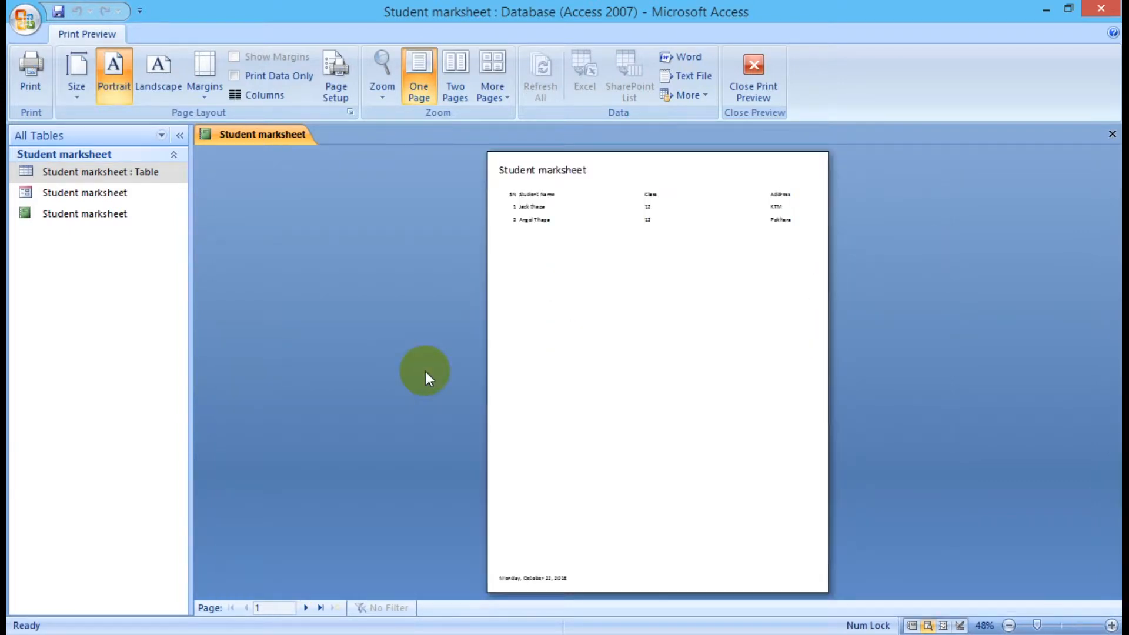
click(588, 324)
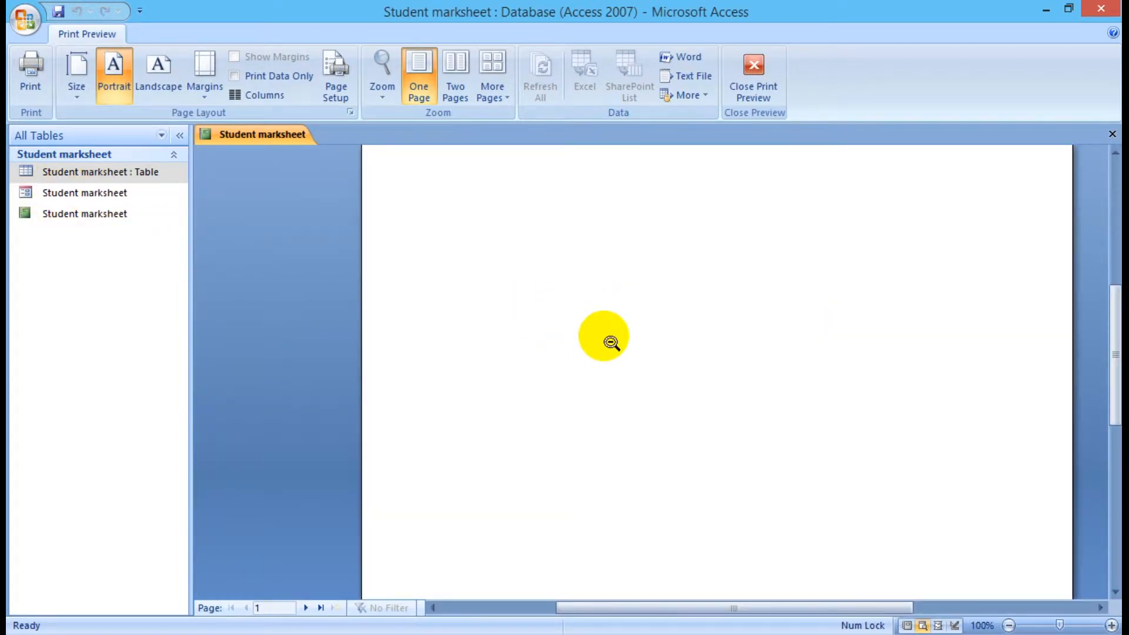
click(606, 335)
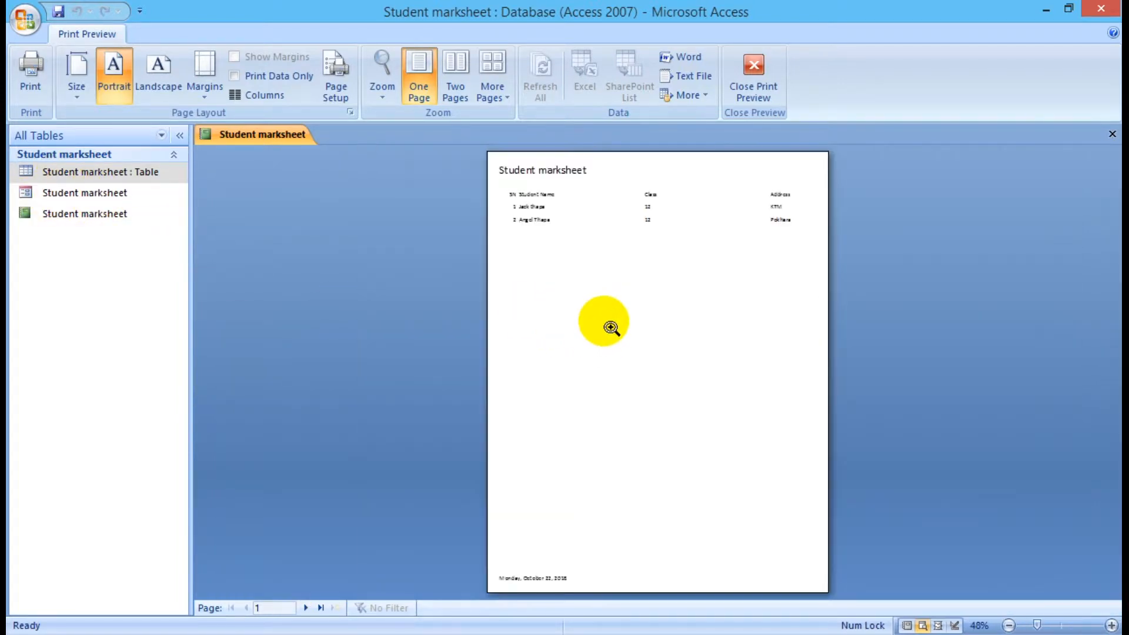
double_click(88, 171)
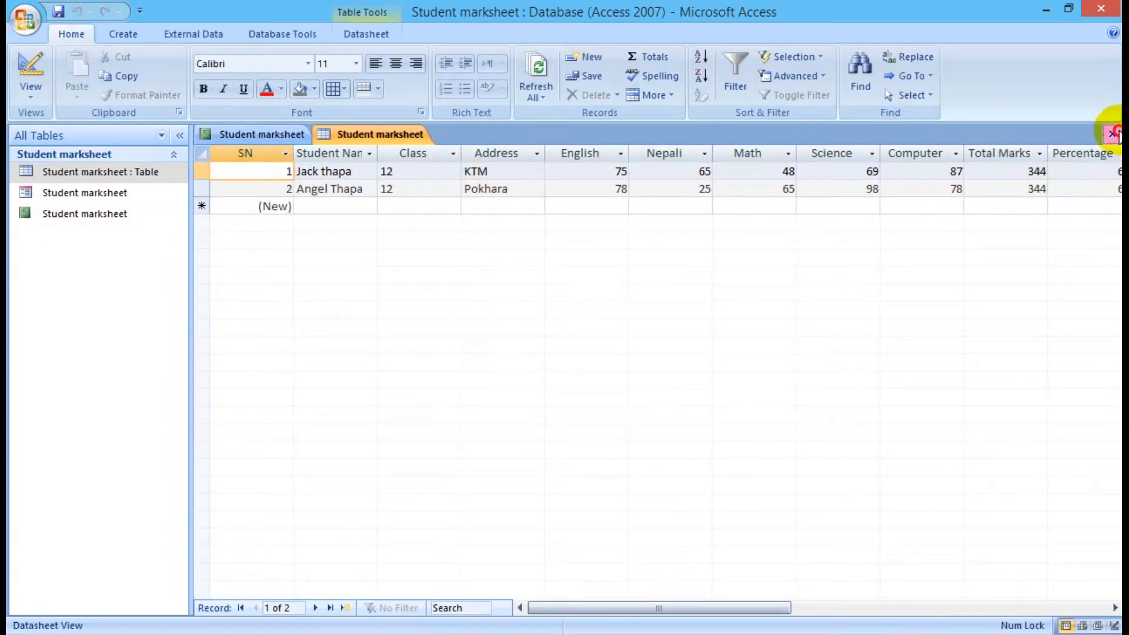
click(1114, 135)
Open the Student marksheet report in Design View and narrow the Student Name column to about 1 inch
right_click(69, 215)
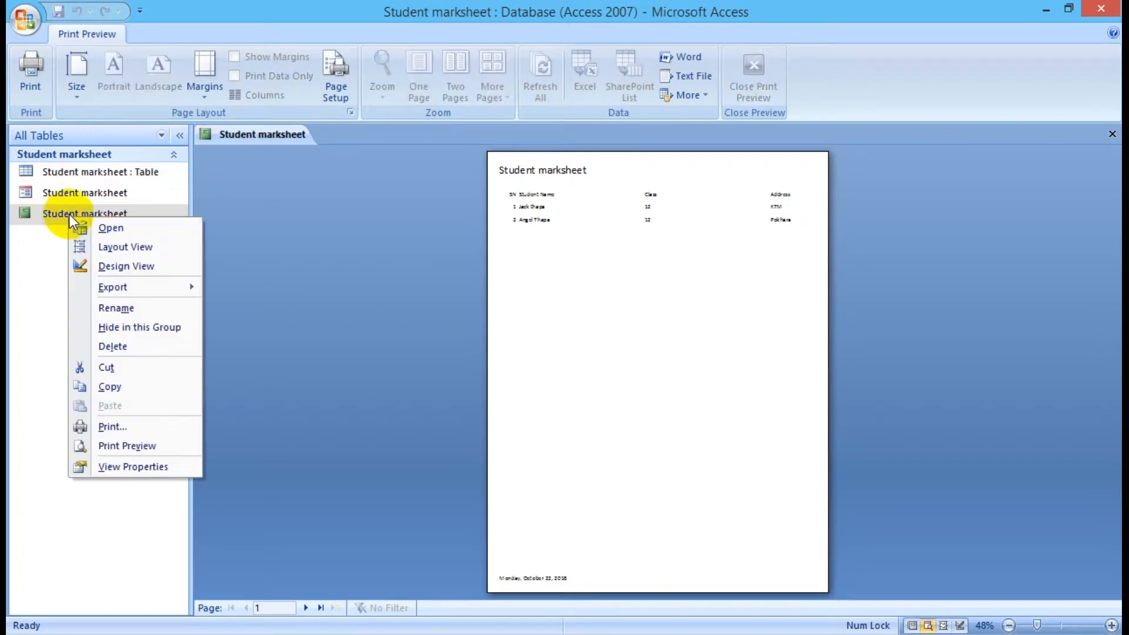
click(126, 266)
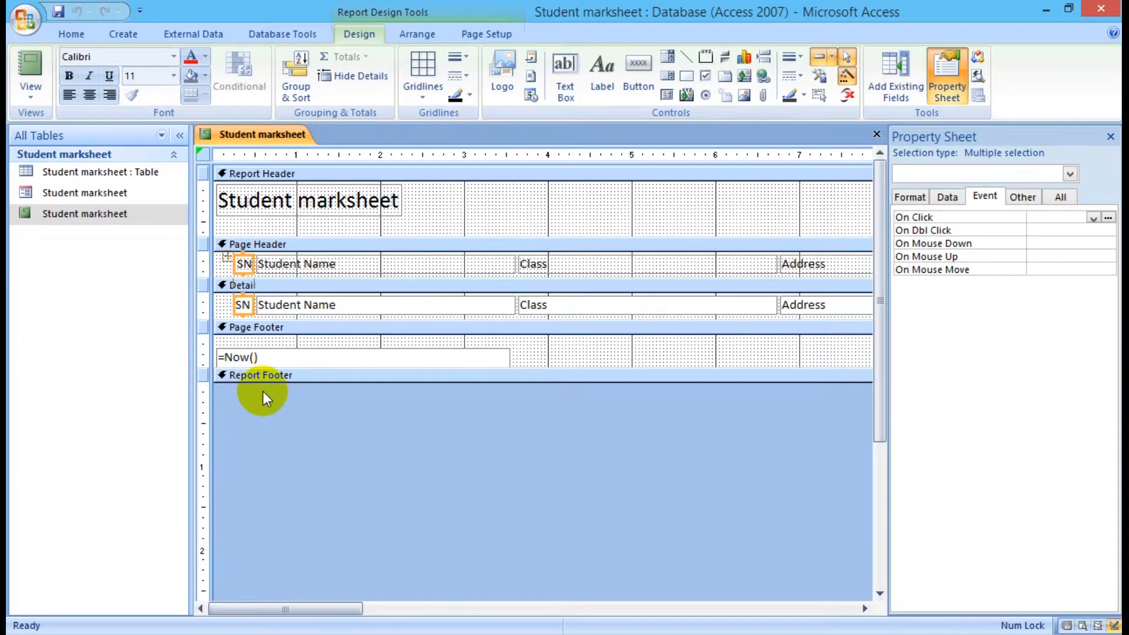
drag(305, 607, 239, 603)
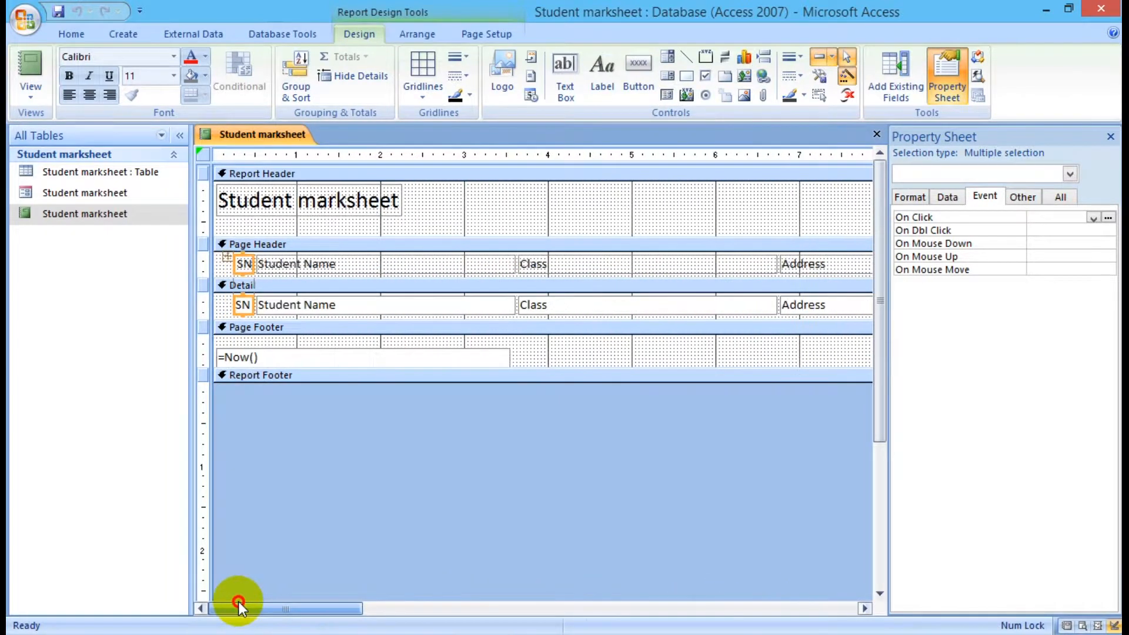
click(510, 263)
drag(513, 264, 345, 272)
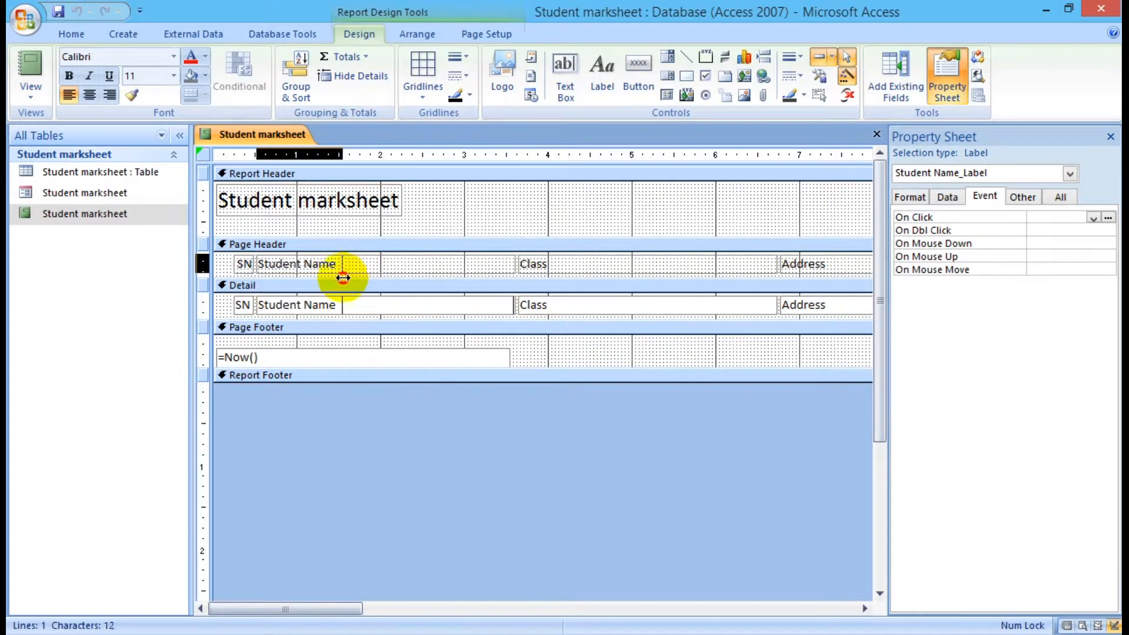
Narrow the Class column to about 0.5 inch and the Address column to about 0.6 inch
click(523, 265)
drag(604, 263, 388, 271)
click(581, 272)
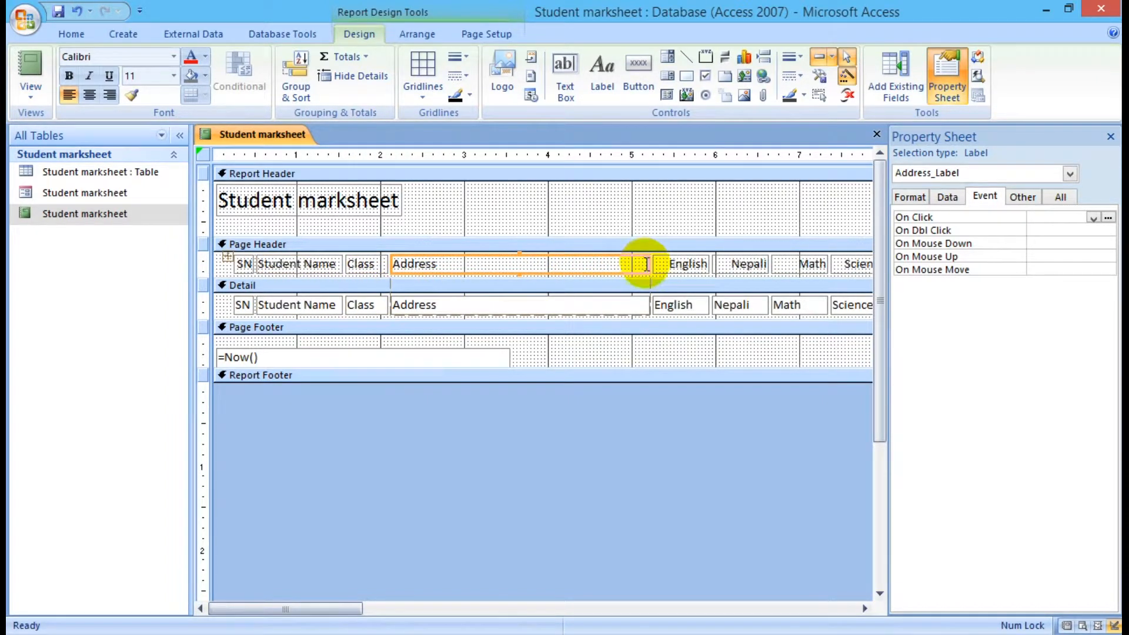
drag(648, 264, 438, 265)
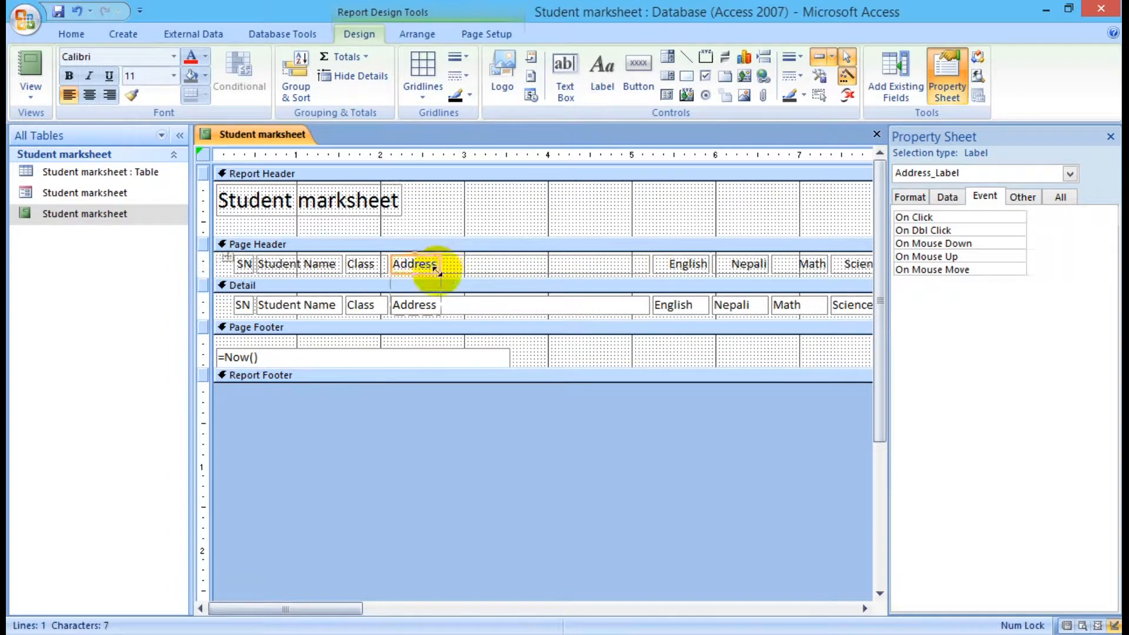
Narrow the Result and Division columns of the report so they only just fit their labels
drag(302, 612, 473, 612)
click(538, 263)
click(714, 265)
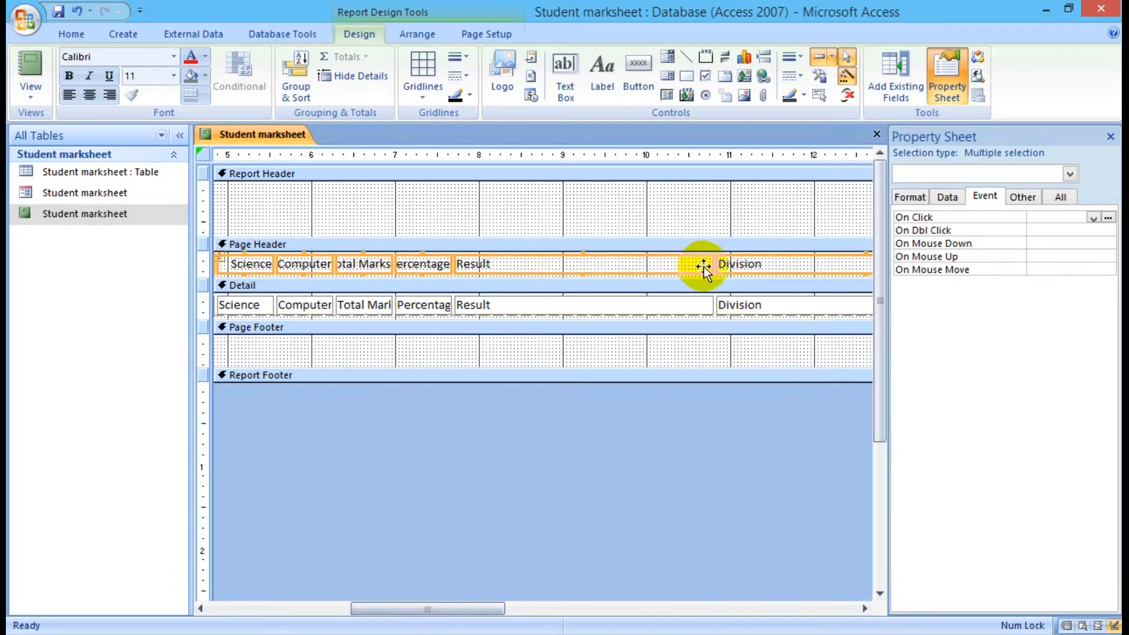
click(645, 302)
click(646, 266)
drag(713, 263, 496, 264)
click(749, 262)
drag(801, 263, 553, 280)
Widen the Student Name column of the report to about 1.5 inches
drag(389, 607, 232, 588)
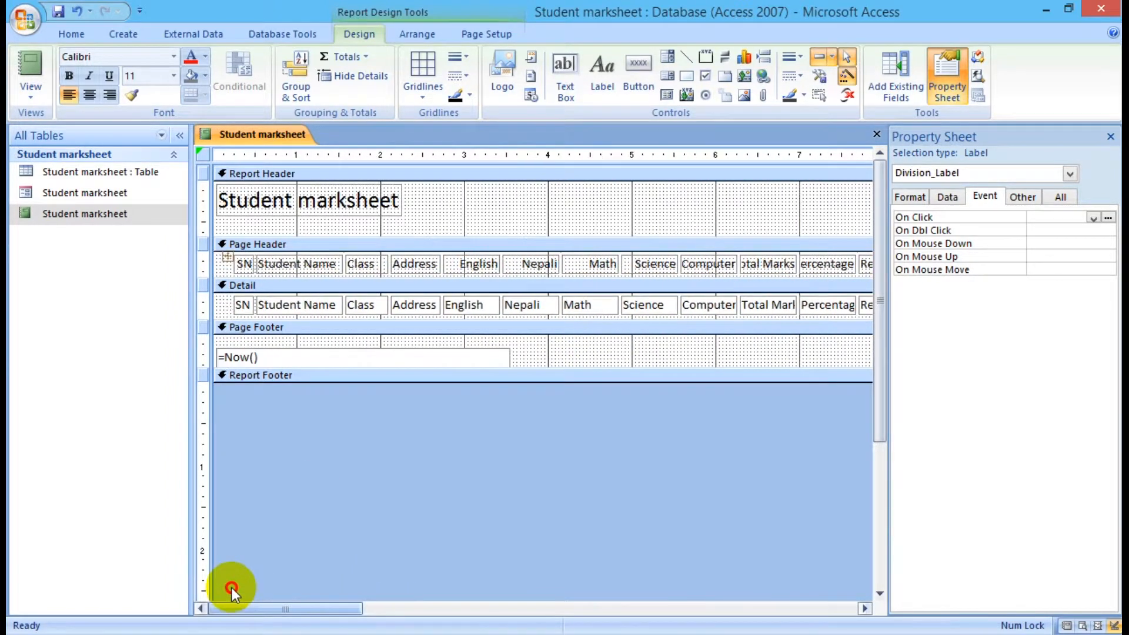
click(288, 264)
drag(342, 263, 383, 264)
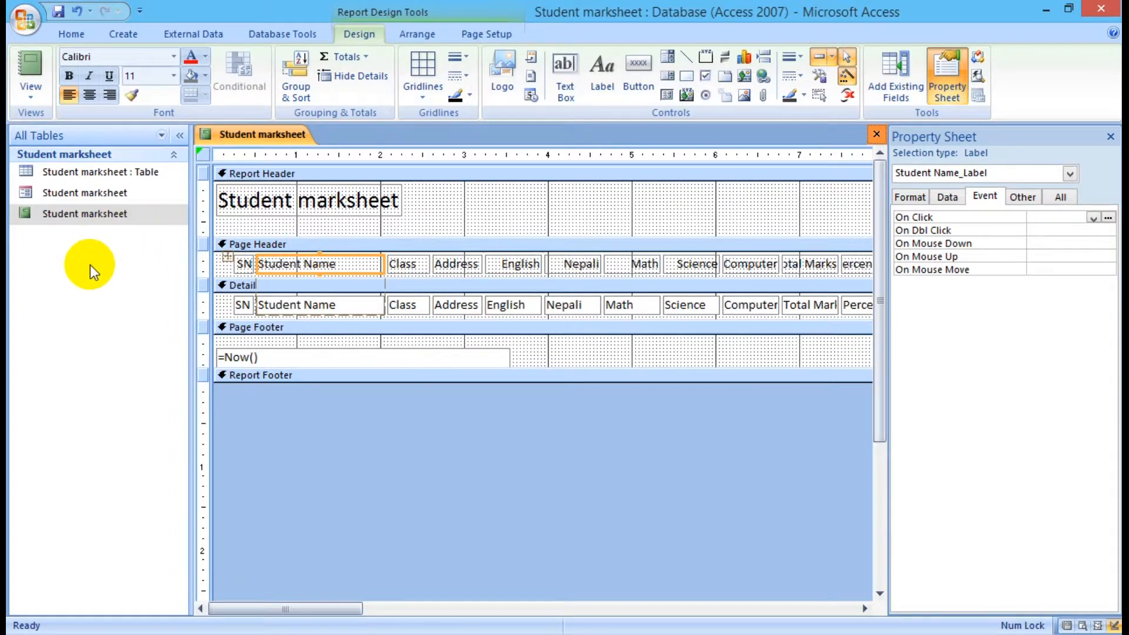
Close the report design with its changes saved, and open the Student marksheet report again
click(876, 134)
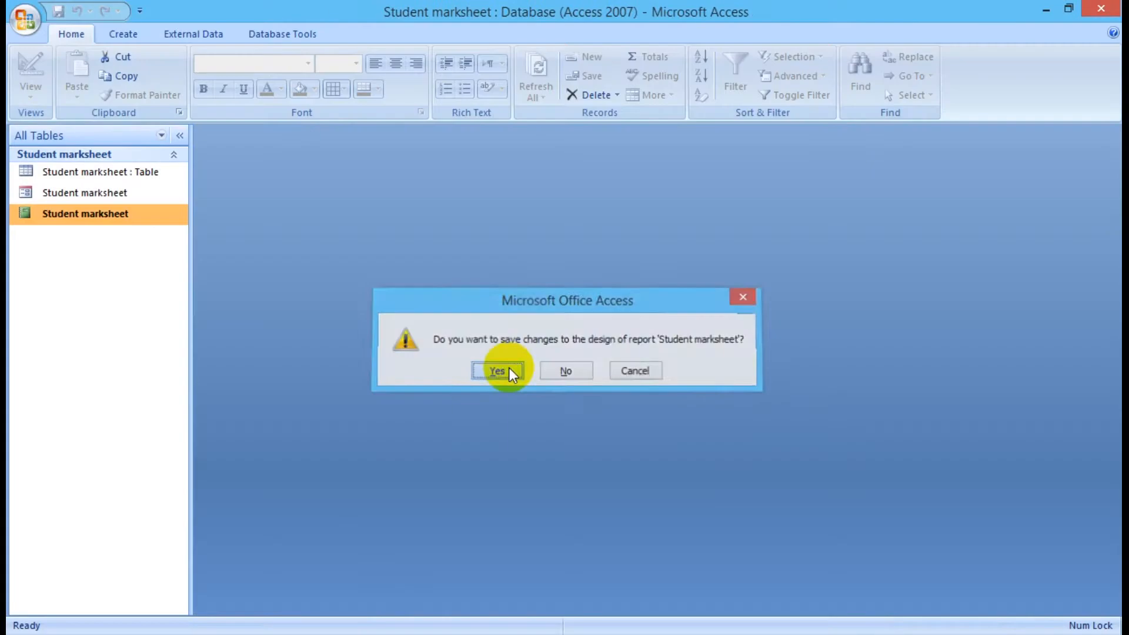
click(504, 370)
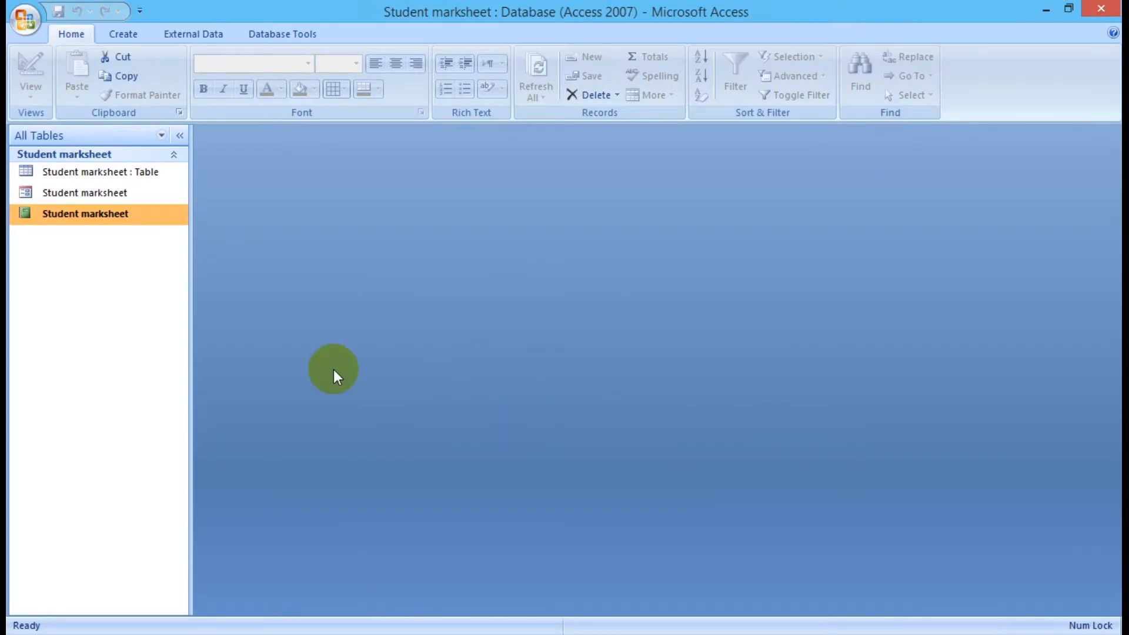
double_click(98, 220)
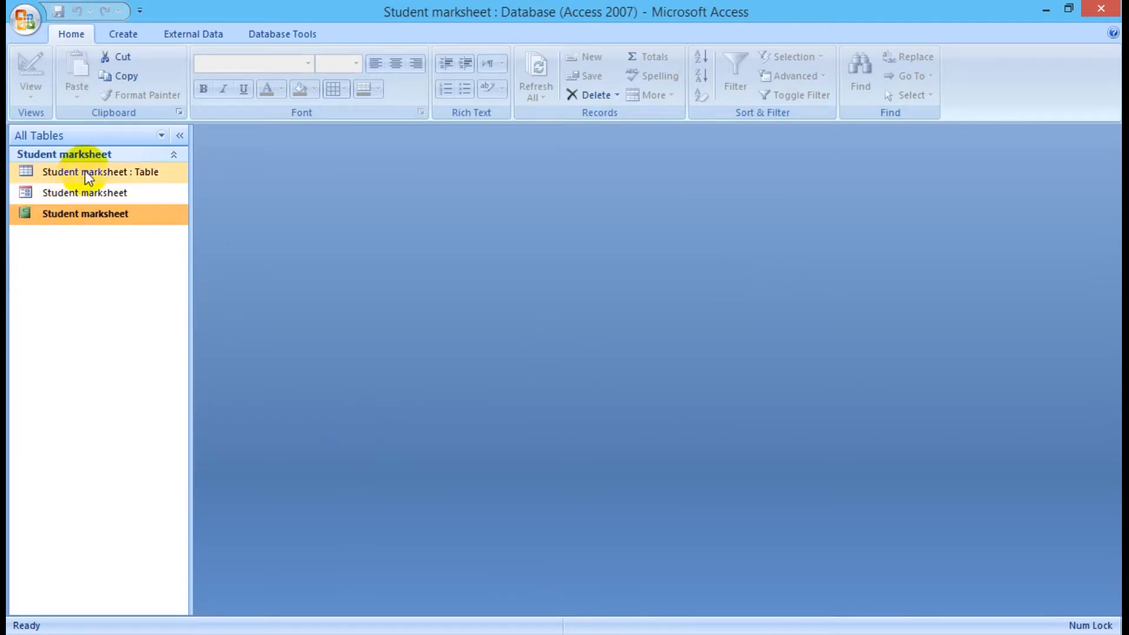
Start a Simple Query Wizard query on the Student marksheet table and include all of its fields
click(78, 173)
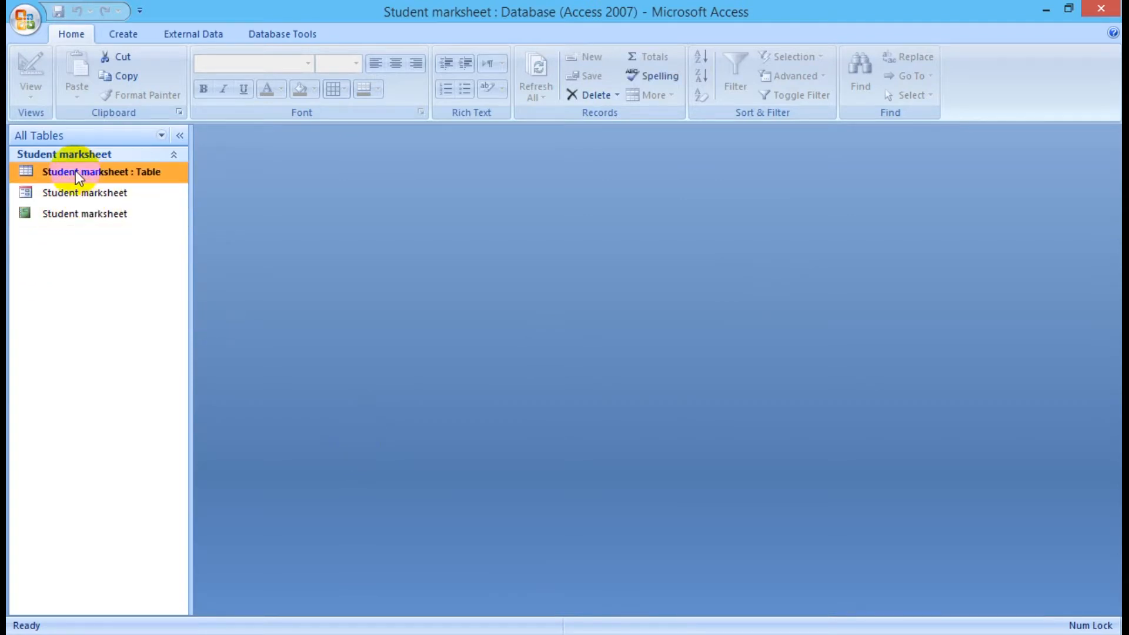
click(130, 33)
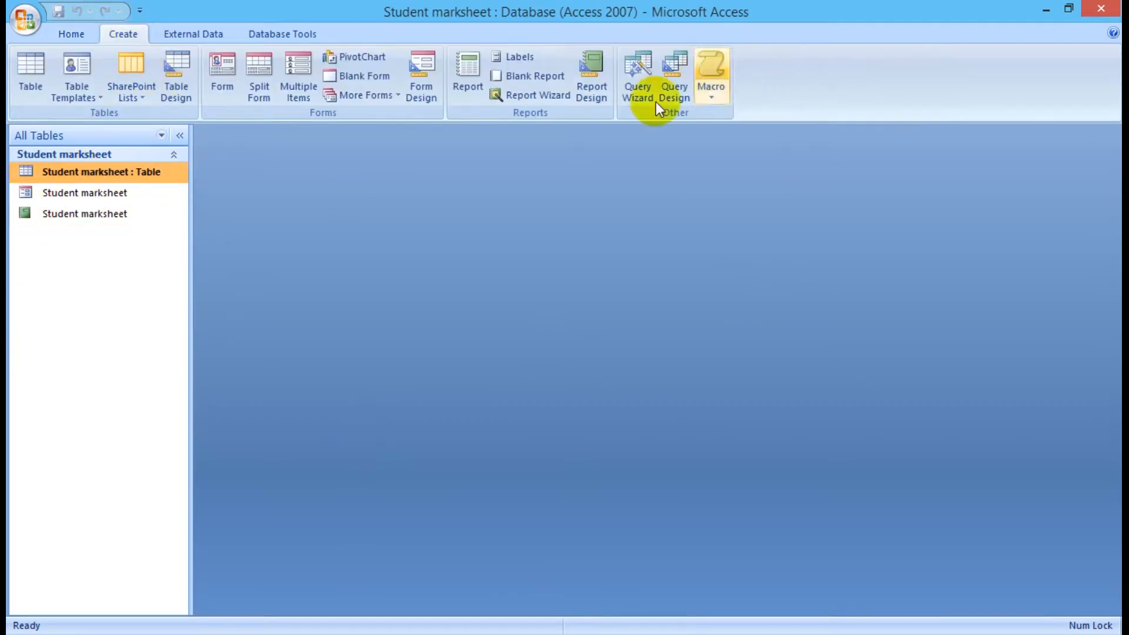
click(639, 98)
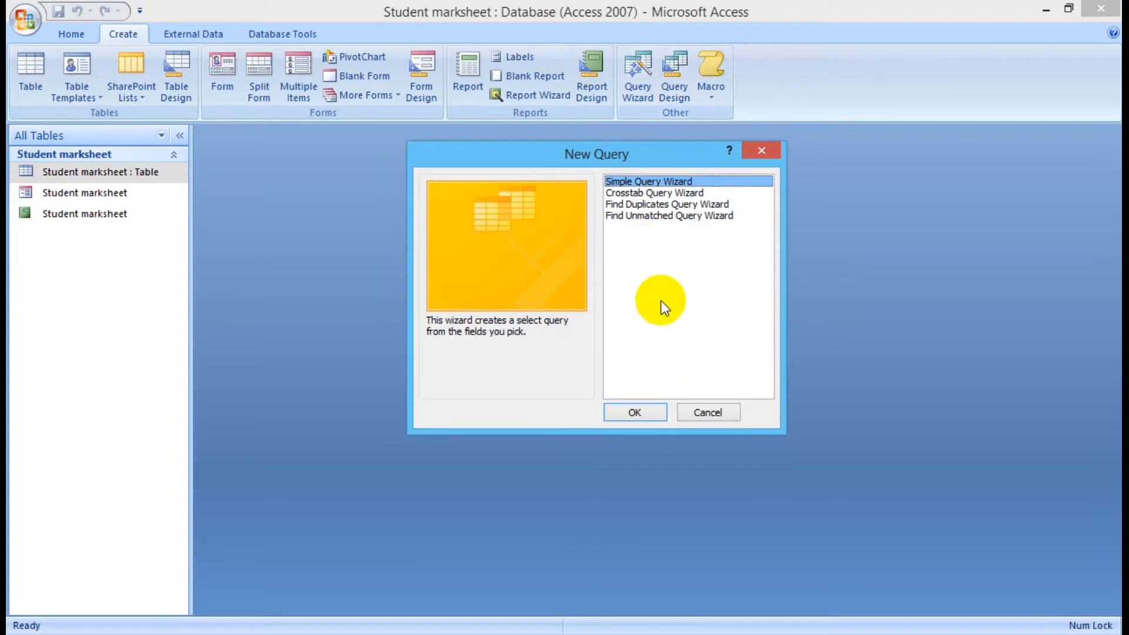
click(637, 413)
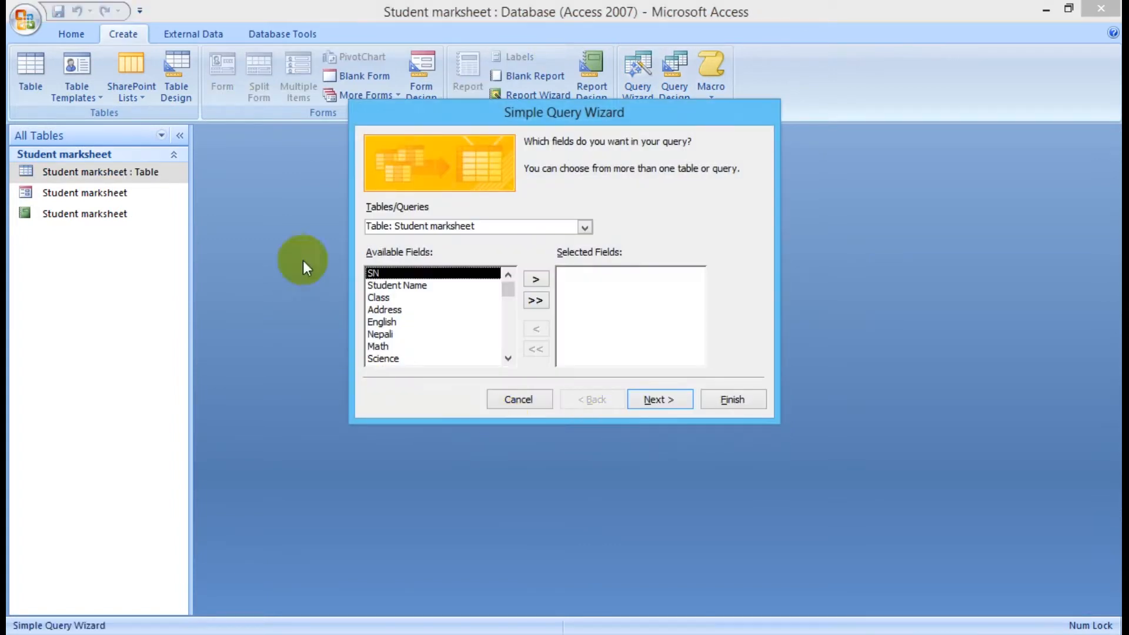
click(535, 301)
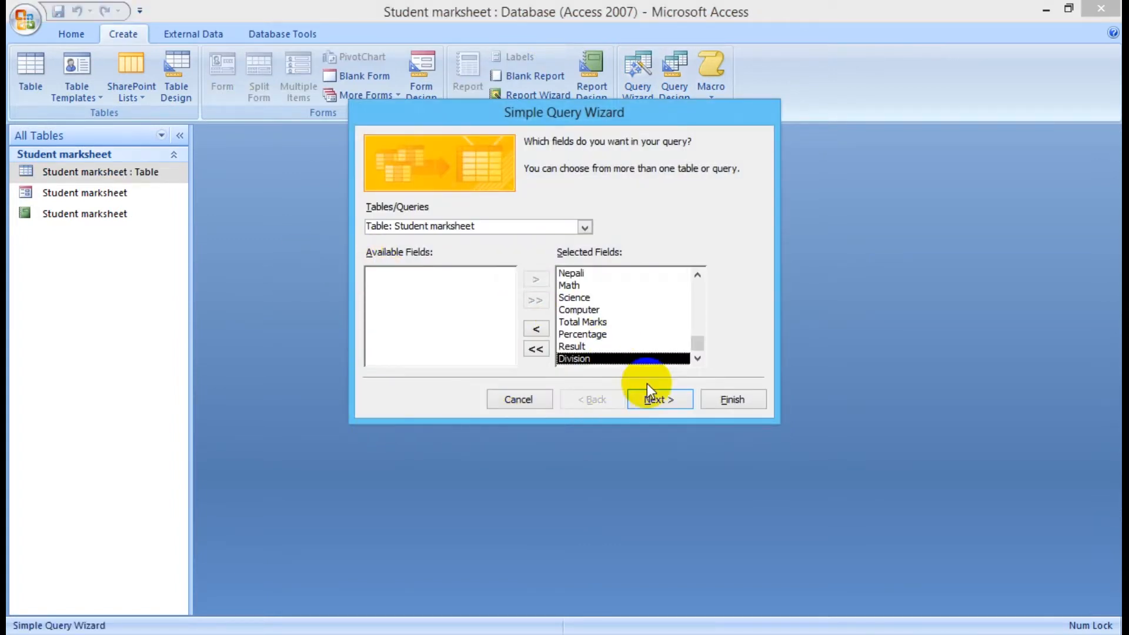
click(656, 401)
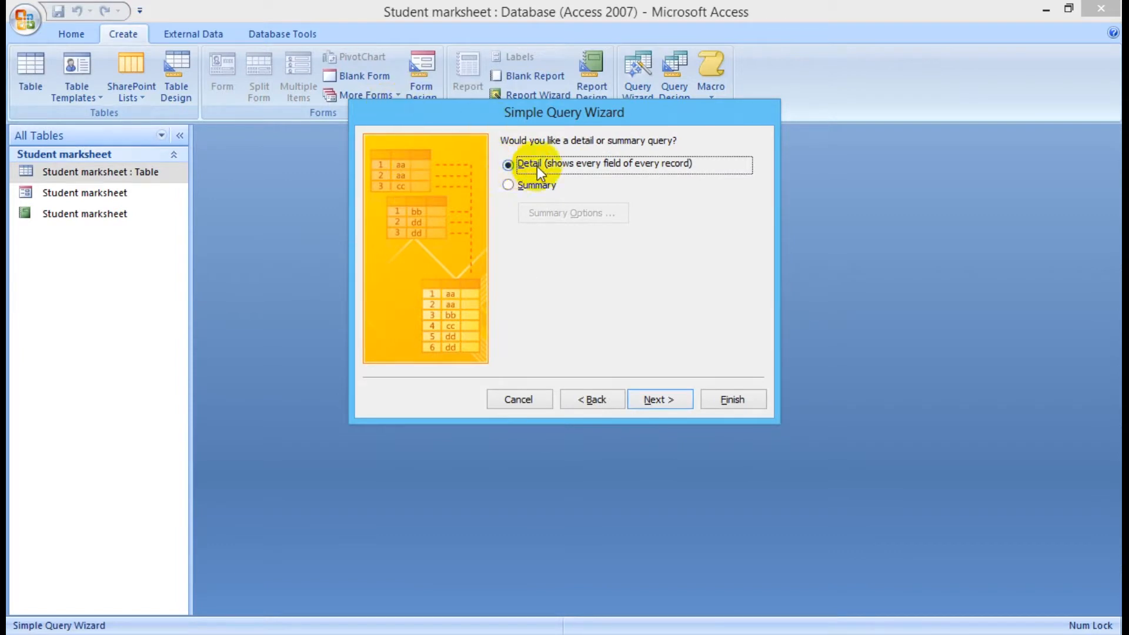
Finish the wizard as a detail query with the suggested title, and close the query's datasheet
click(507, 184)
click(508, 164)
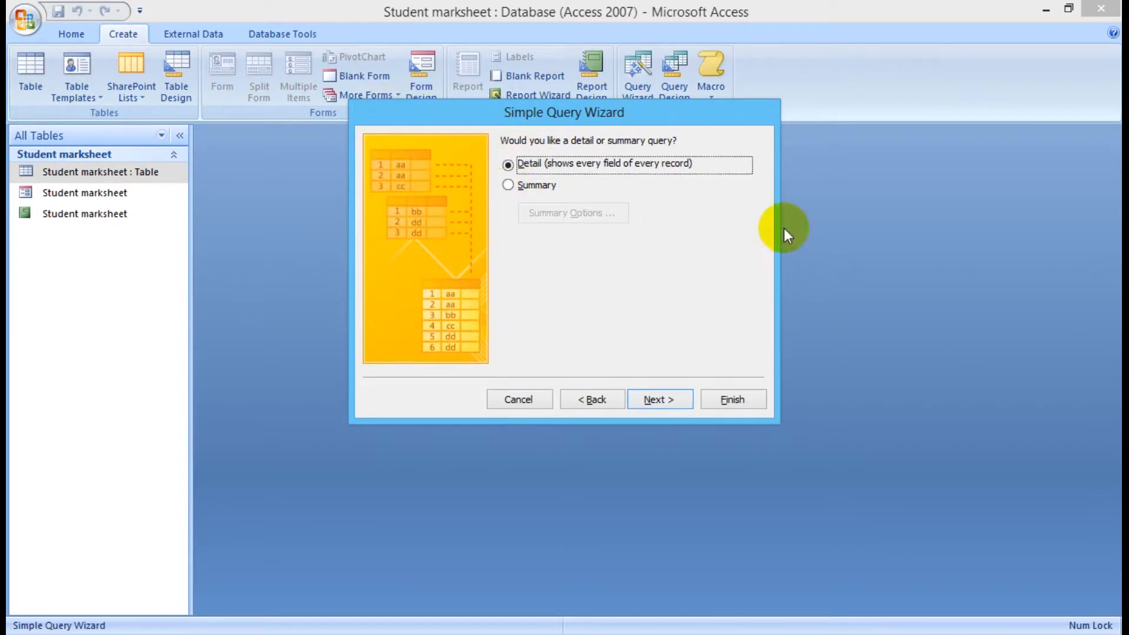
click(672, 401)
click(714, 400)
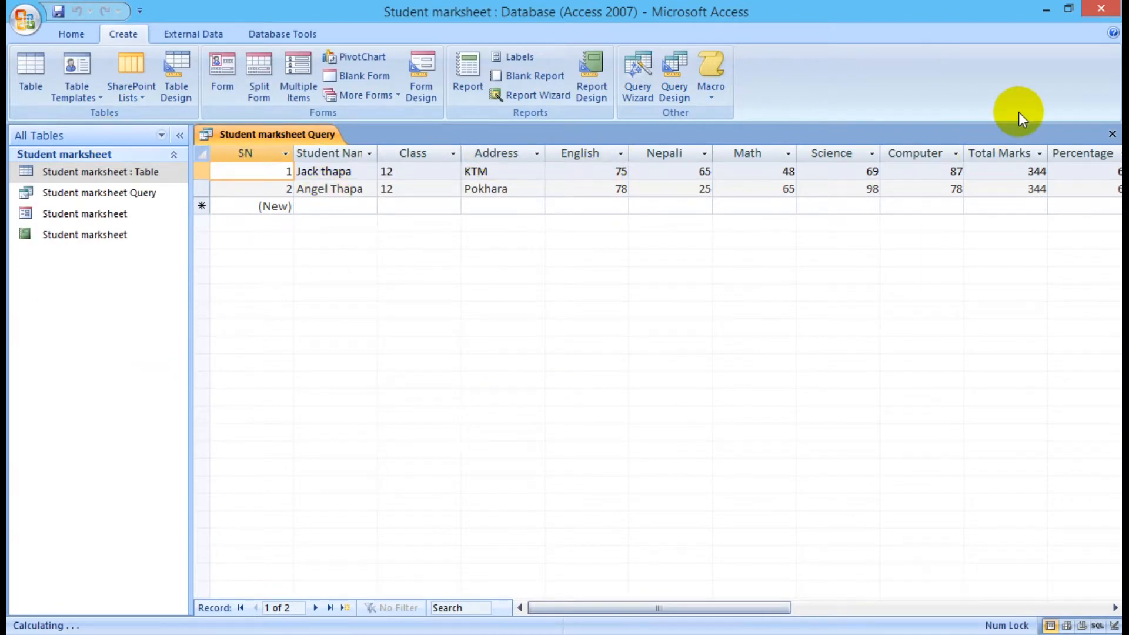
click(1112, 134)
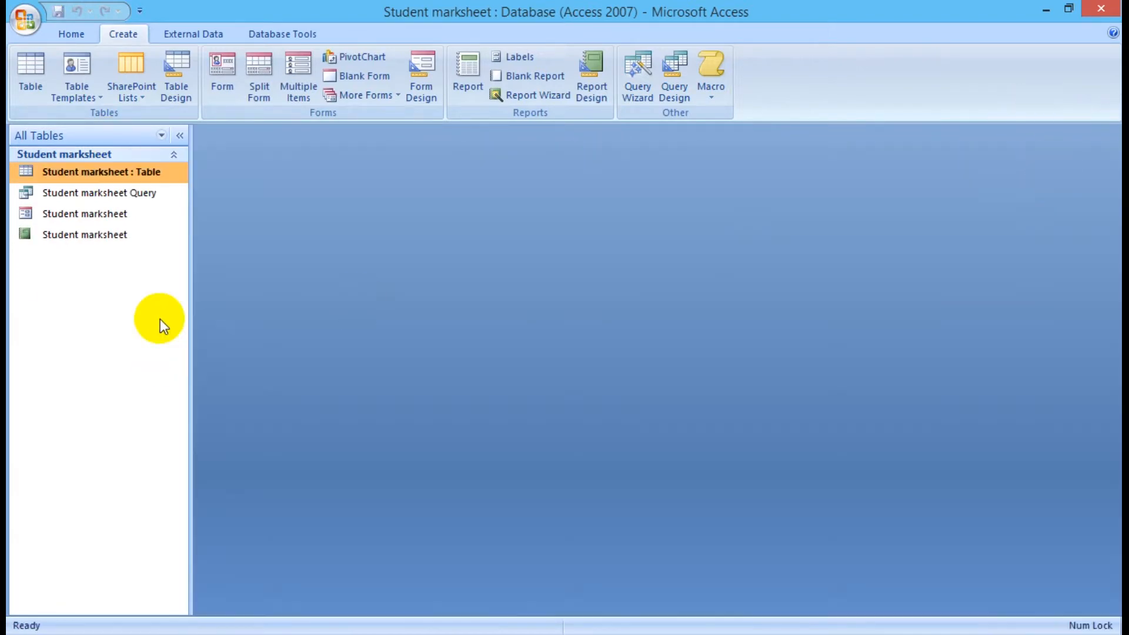
Open Student marksheet Query in Design View, examine its full statement in SQL View, and return to Design View
right_click(62, 193)
click(115, 224)
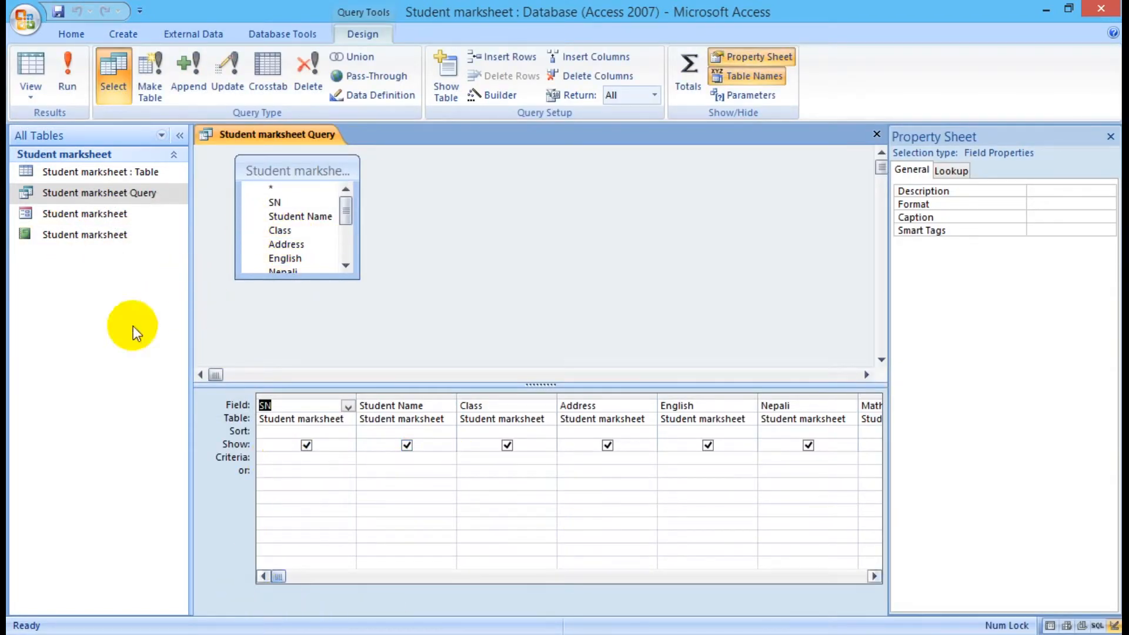
click(36, 99)
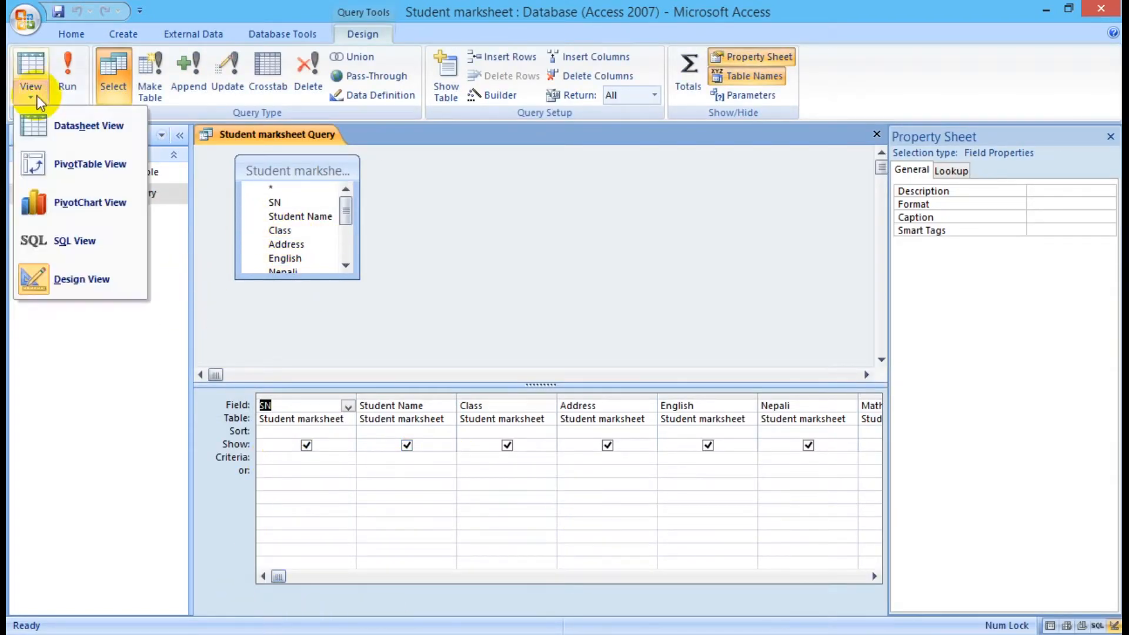
click(82, 252)
click(347, 186)
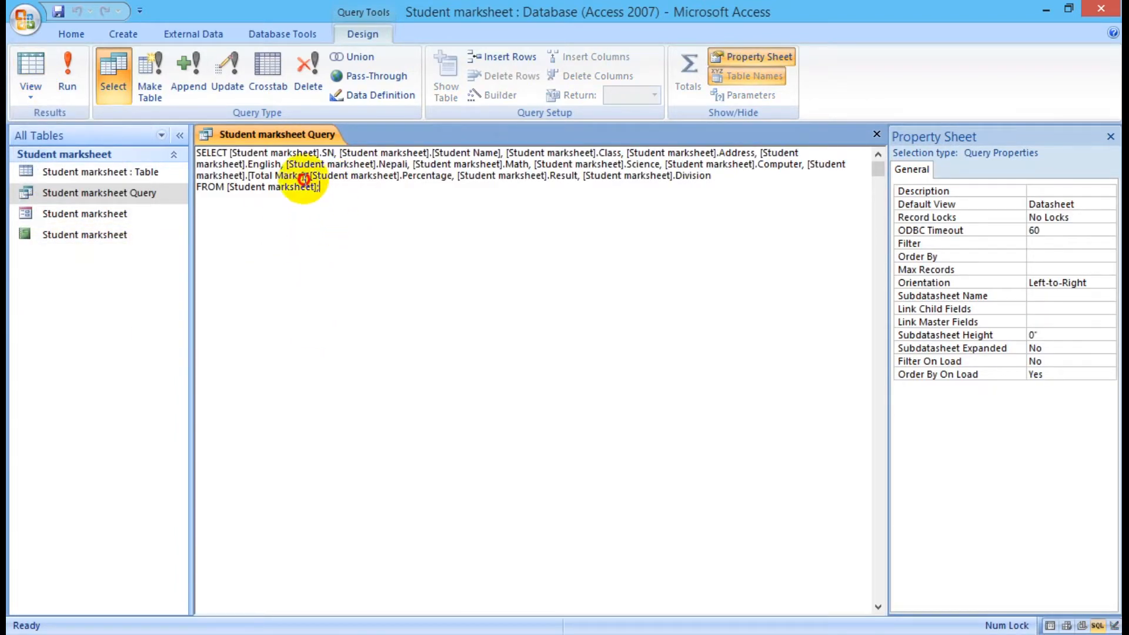
key(ctrl+a)
click(360, 207)
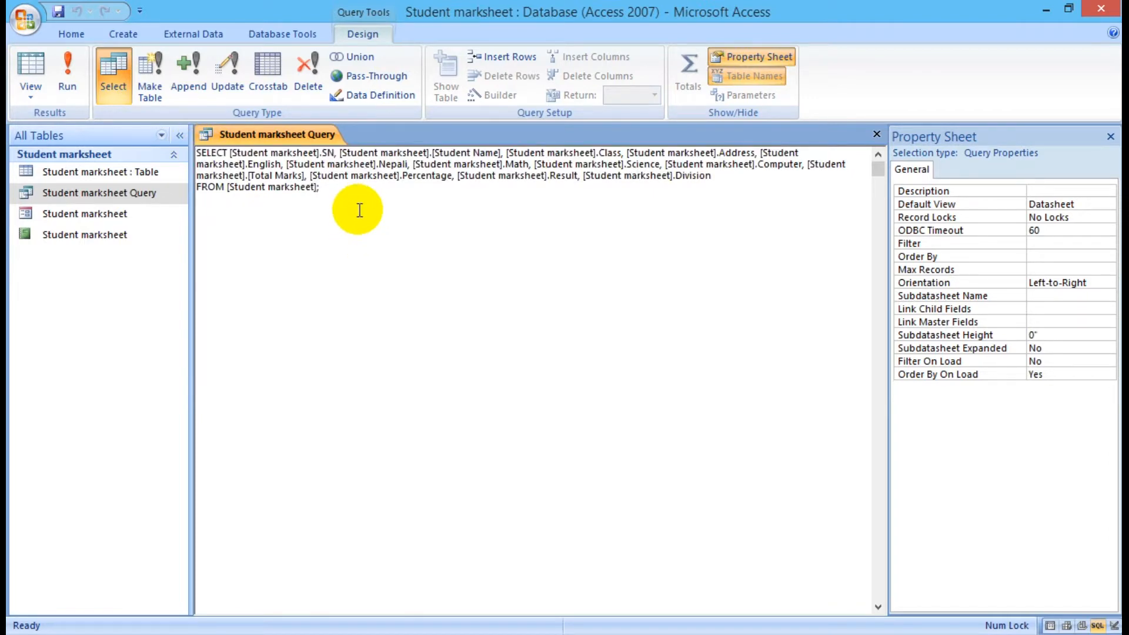
drag(353, 197, 197, 152)
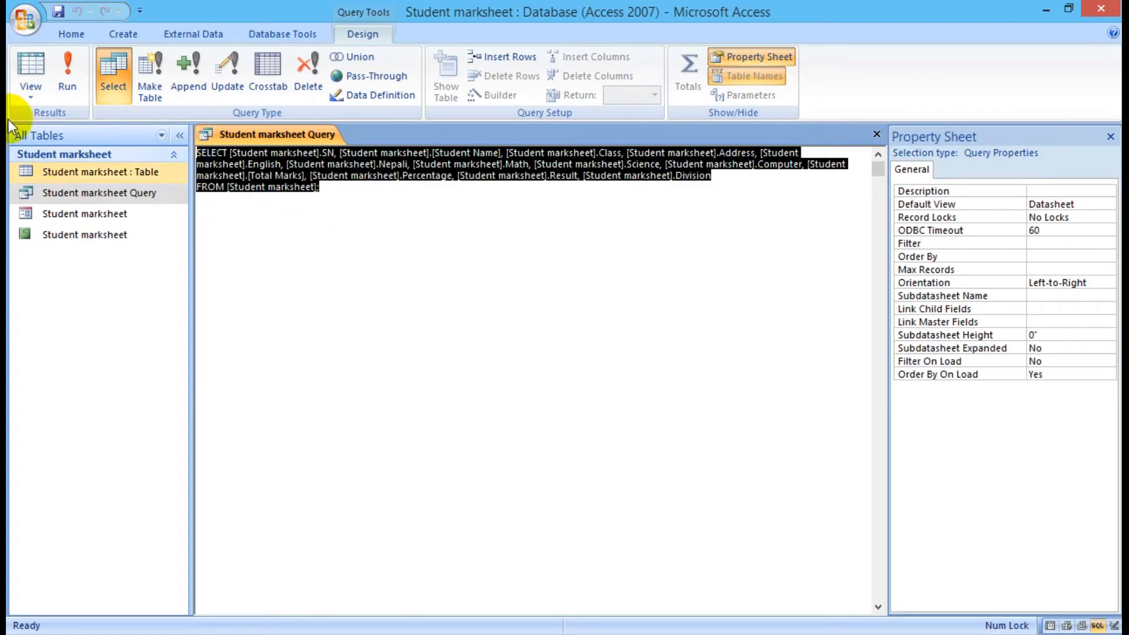
click(42, 93)
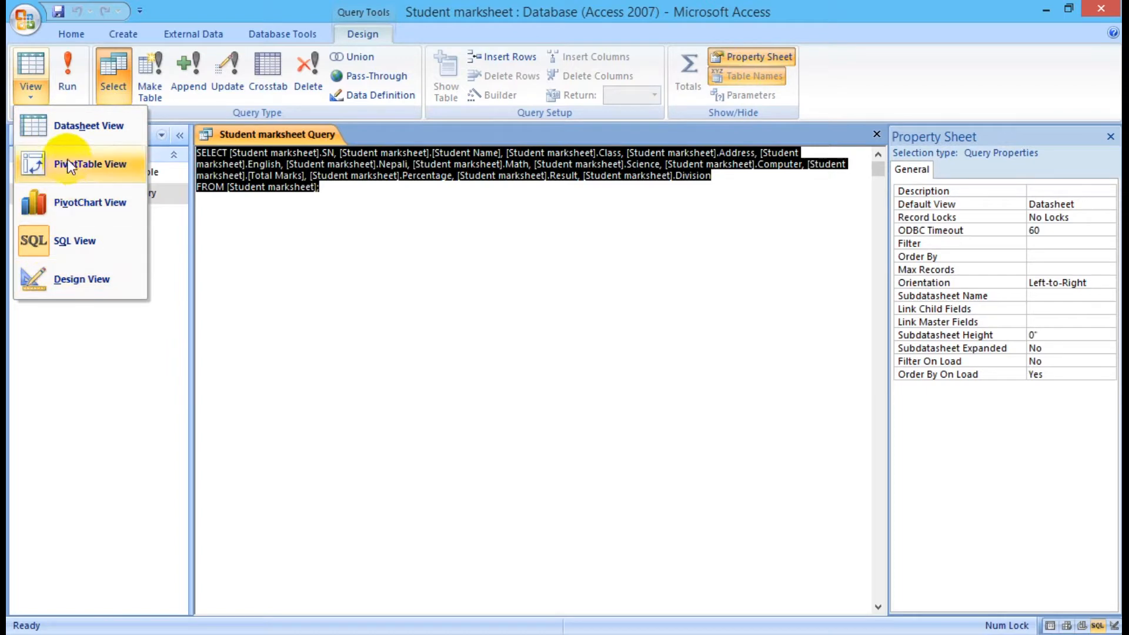
click(75, 280)
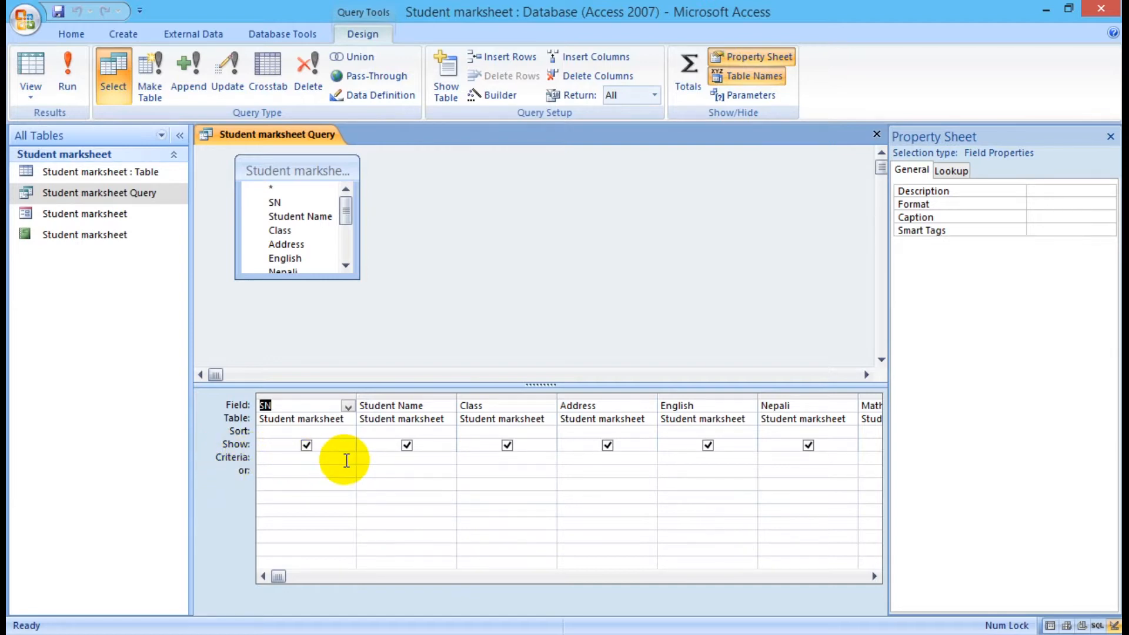
Open the Student marksheet table to review its records, and close it again
click(92, 171)
double_click(91, 172)
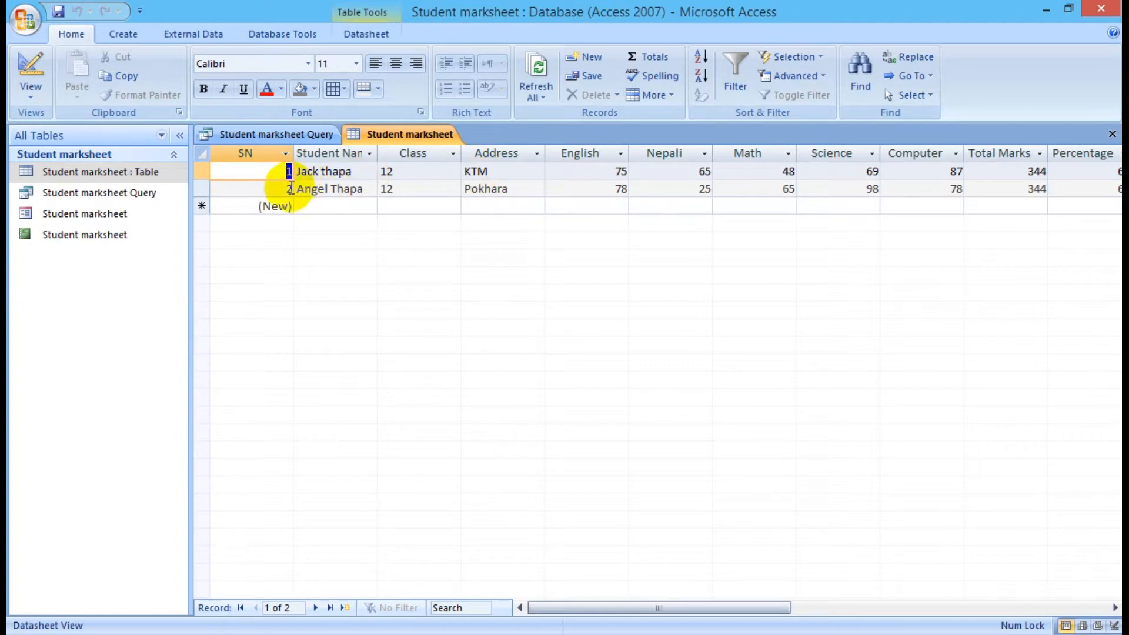
click(1112, 134)
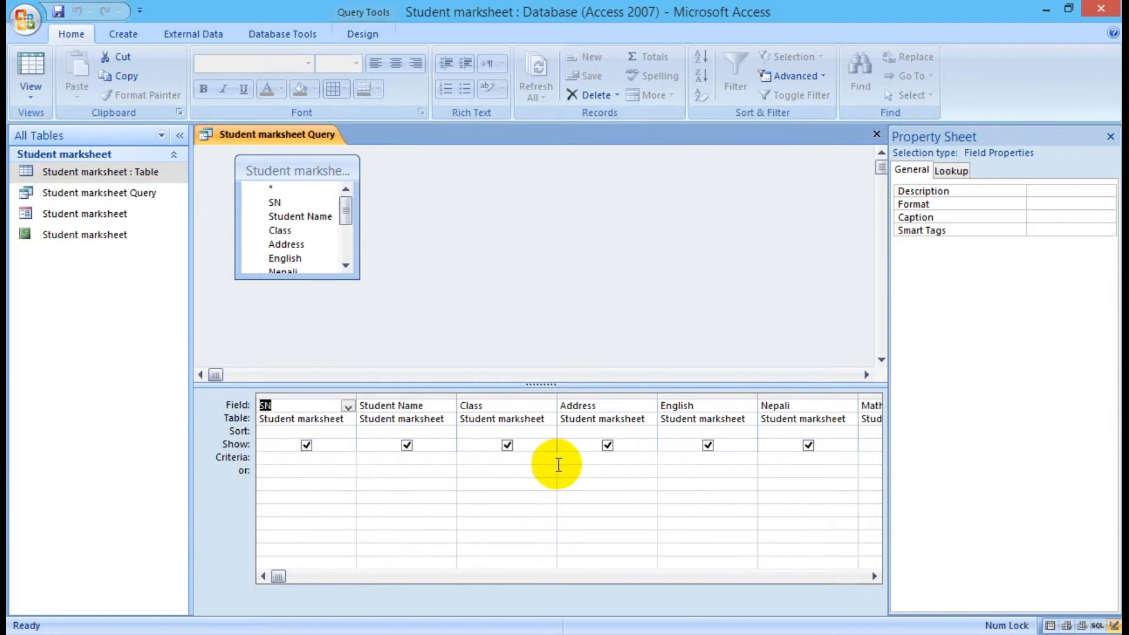
Set the criterion of the query's Address field to KTM and close the query with its changes saved
click(570, 456)
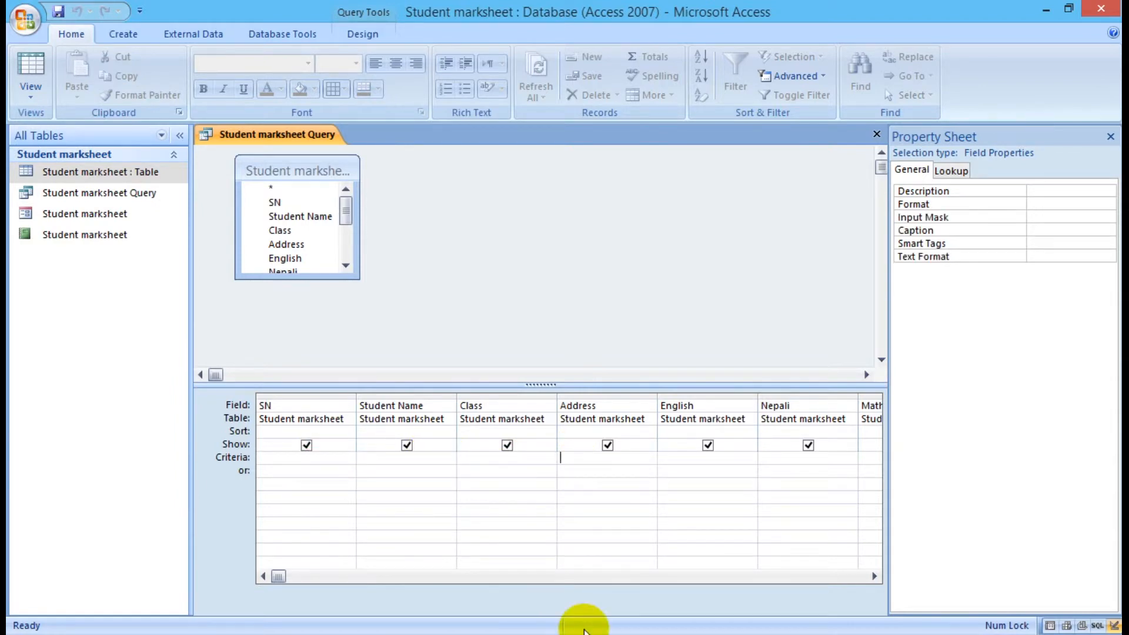
text(KTM)
click(877, 134)
click(497, 370)
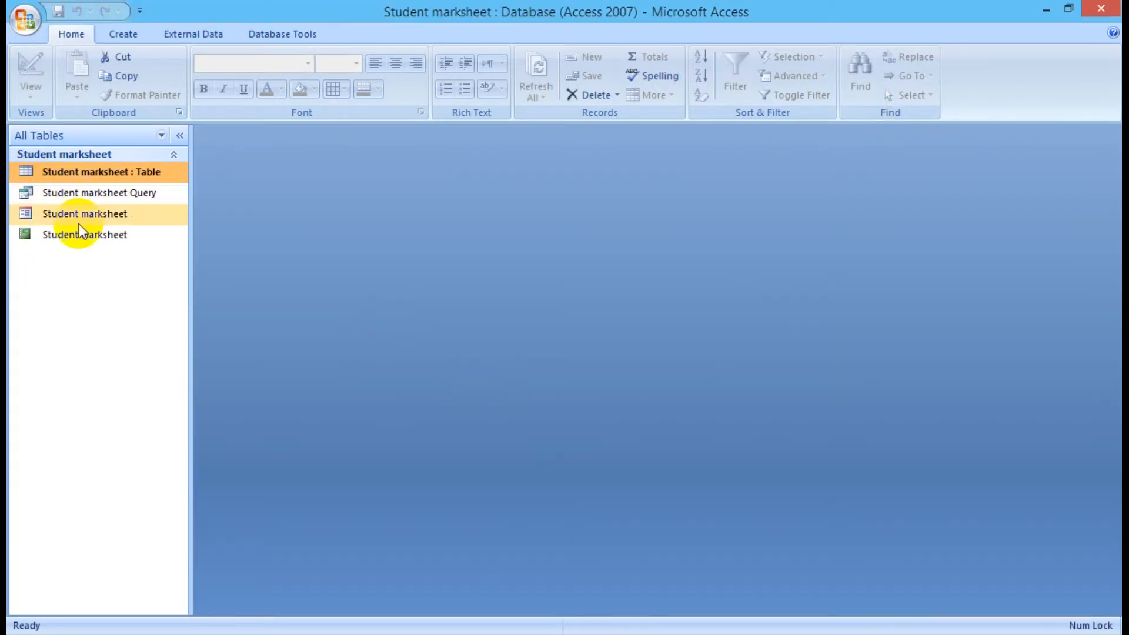
Run Student marksheet Query to check the Address values, and review the Address criterion in Design View
double_click(93, 199)
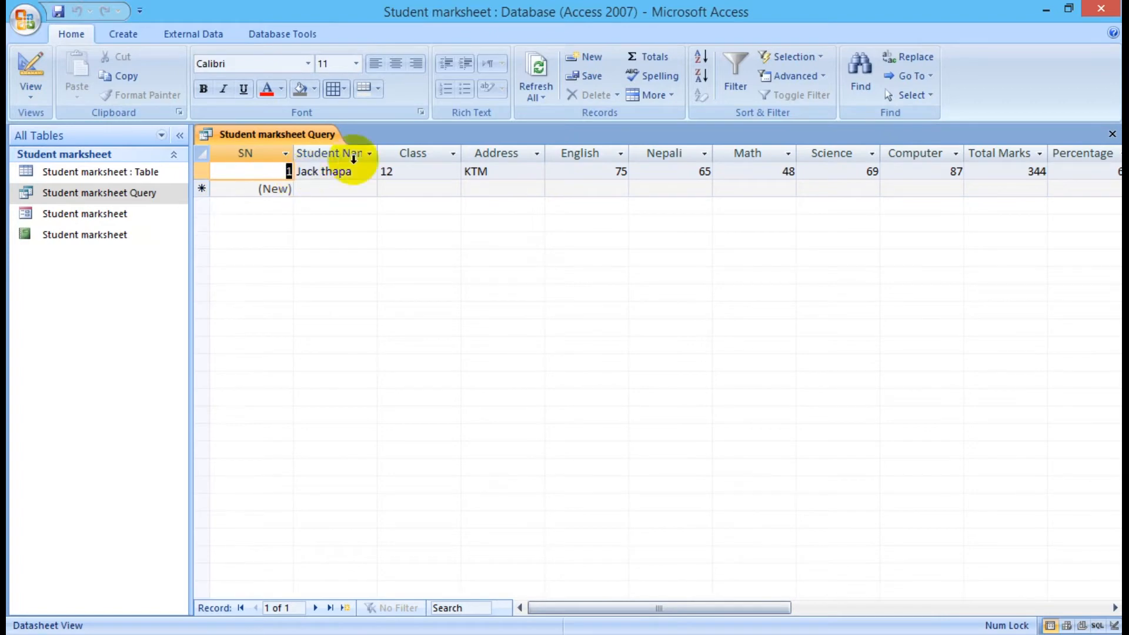
drag(509, 176, 449, 170)
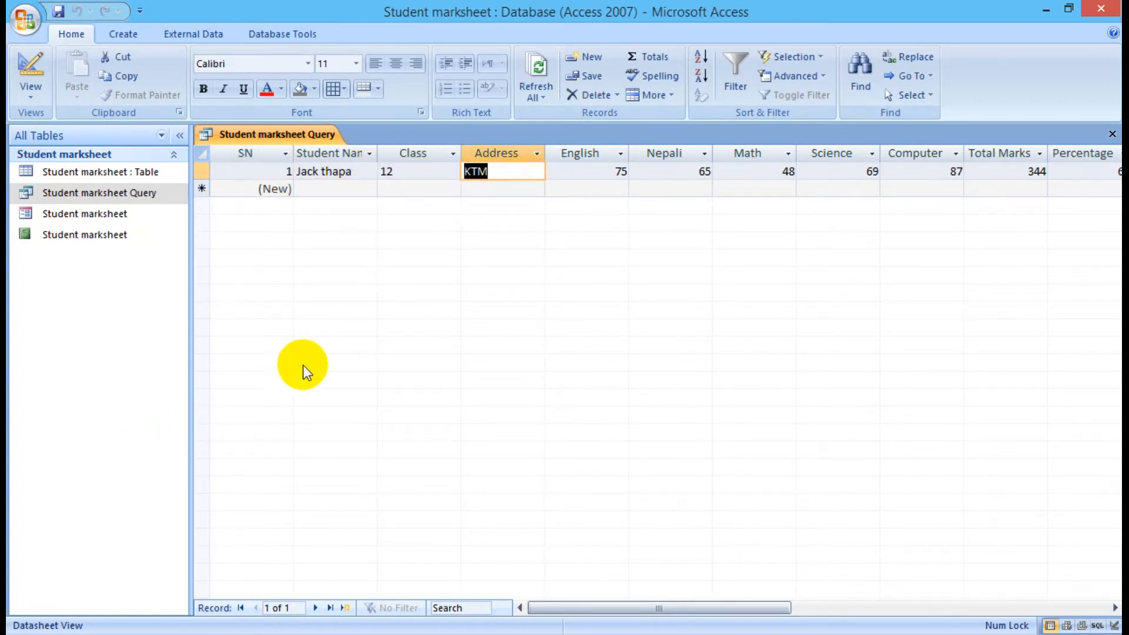
click(38, 98)
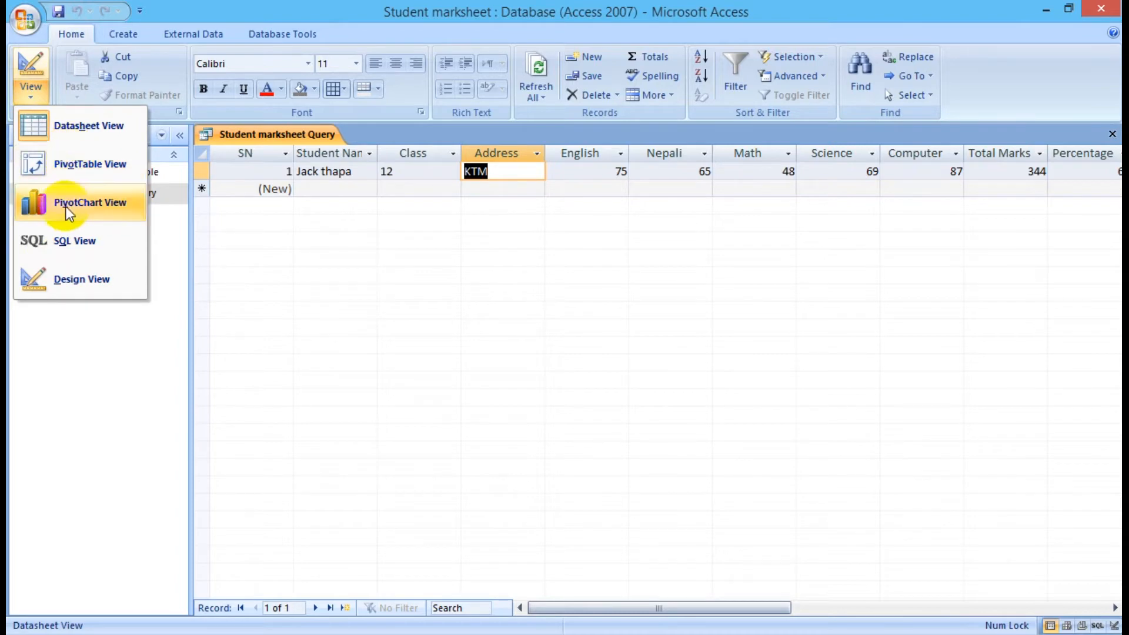
click(40, 277)
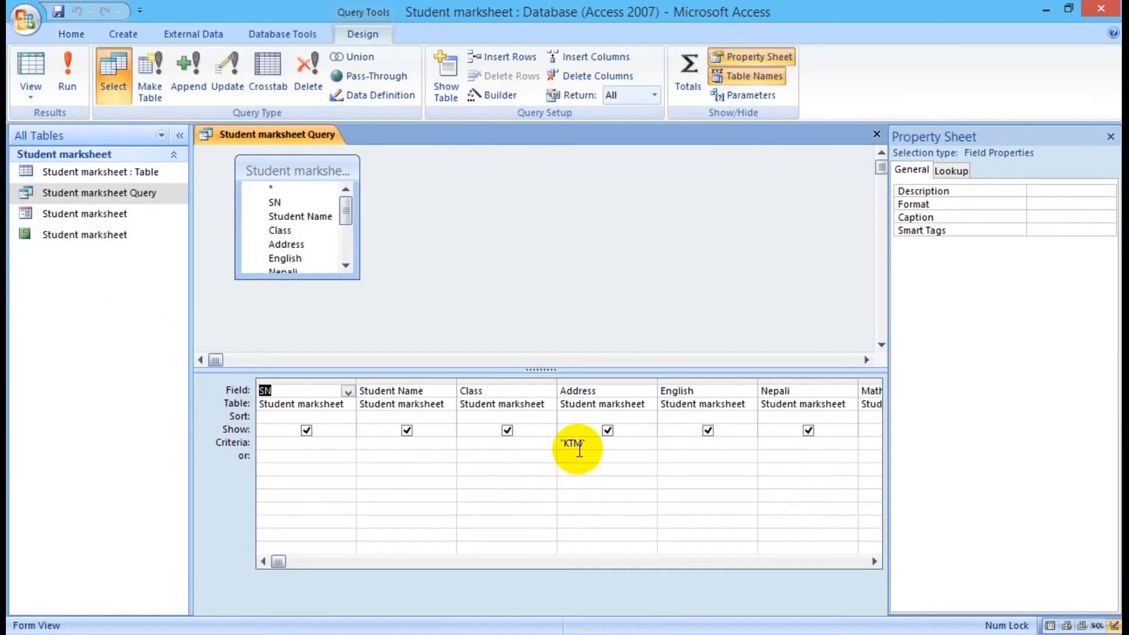
click(559, 442)
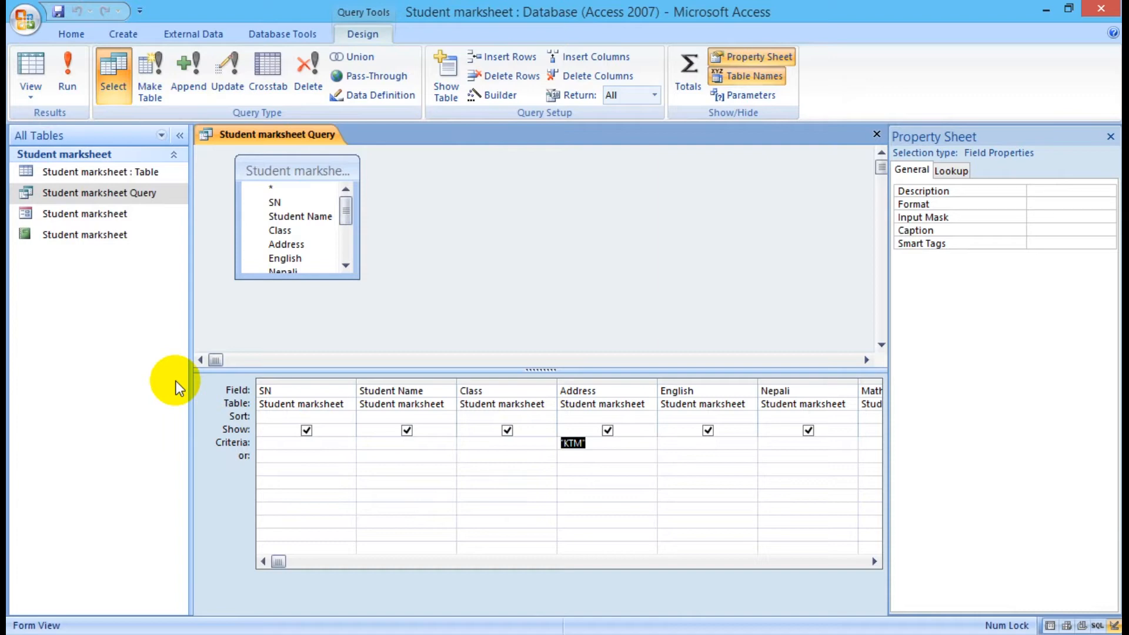
Close the query design, and reopen the query's datasheet to check the Address field
click(877, 134)
double_click(99, 195)
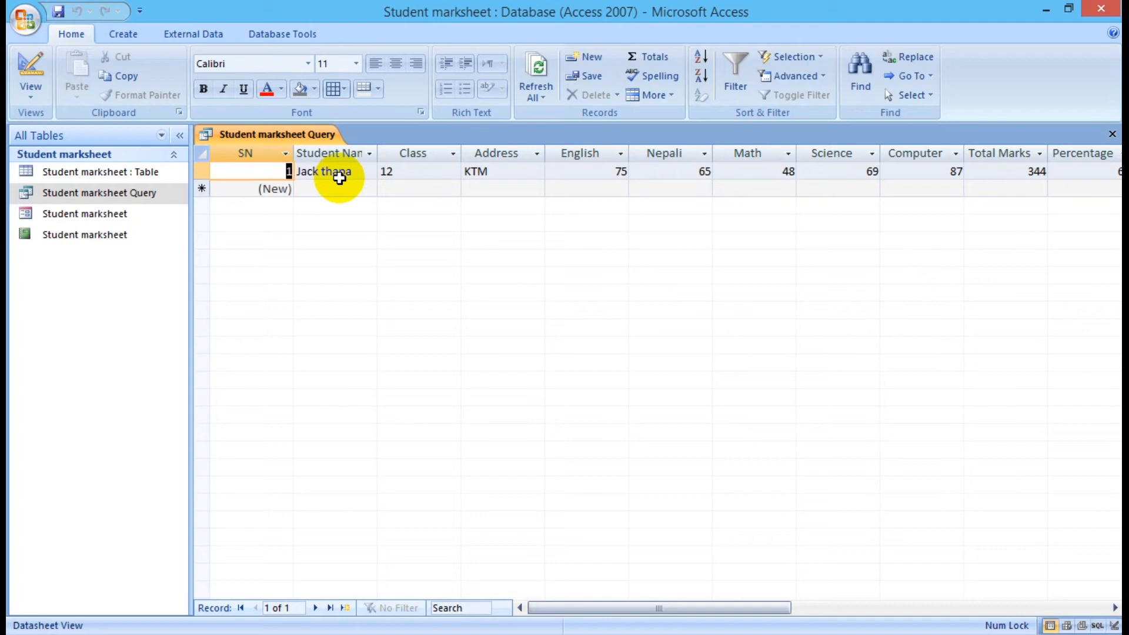
click(491, 171)
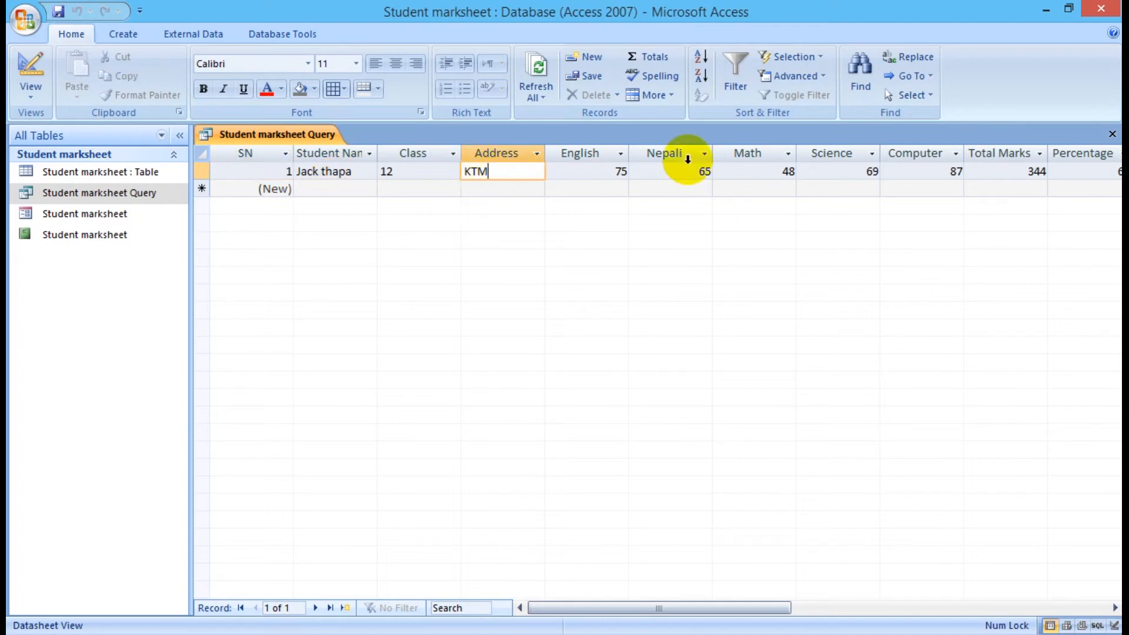
Switch the query to SQL View and examine the FROM and WHERE clauses of its statement
click(22, 94)
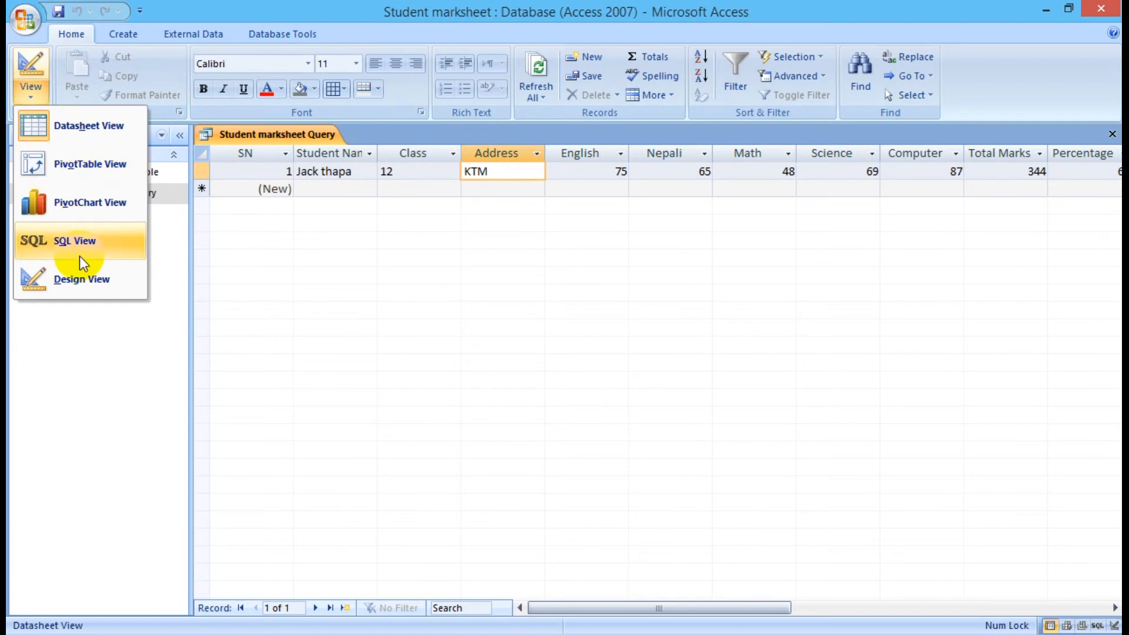
click(78, 244)
click(361, 254)
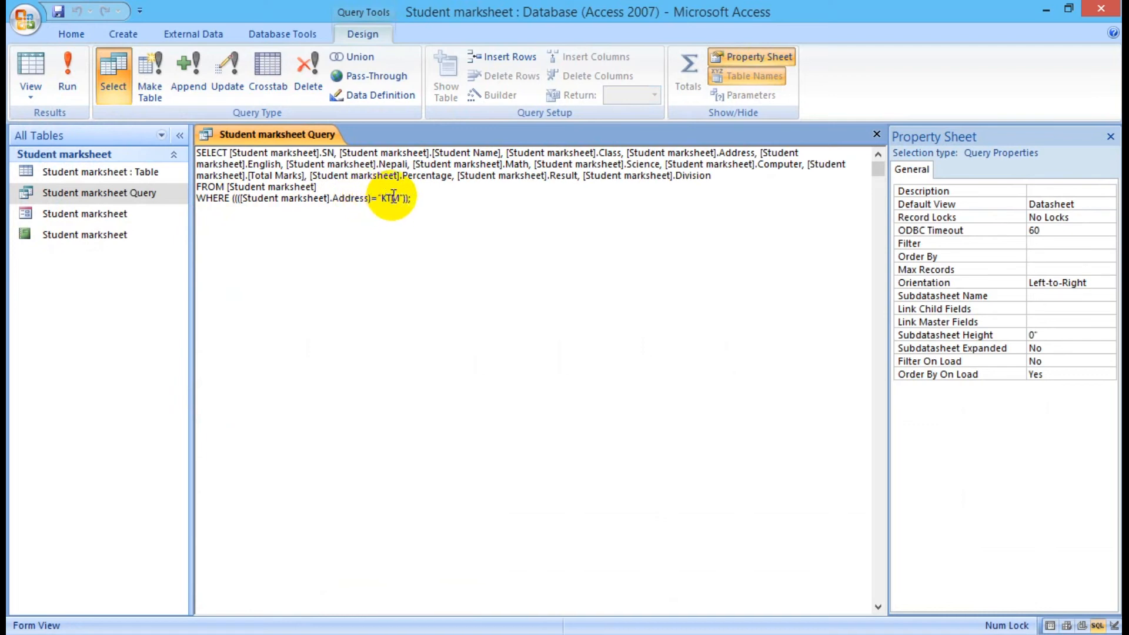
drag(424, 199, 181, 191)
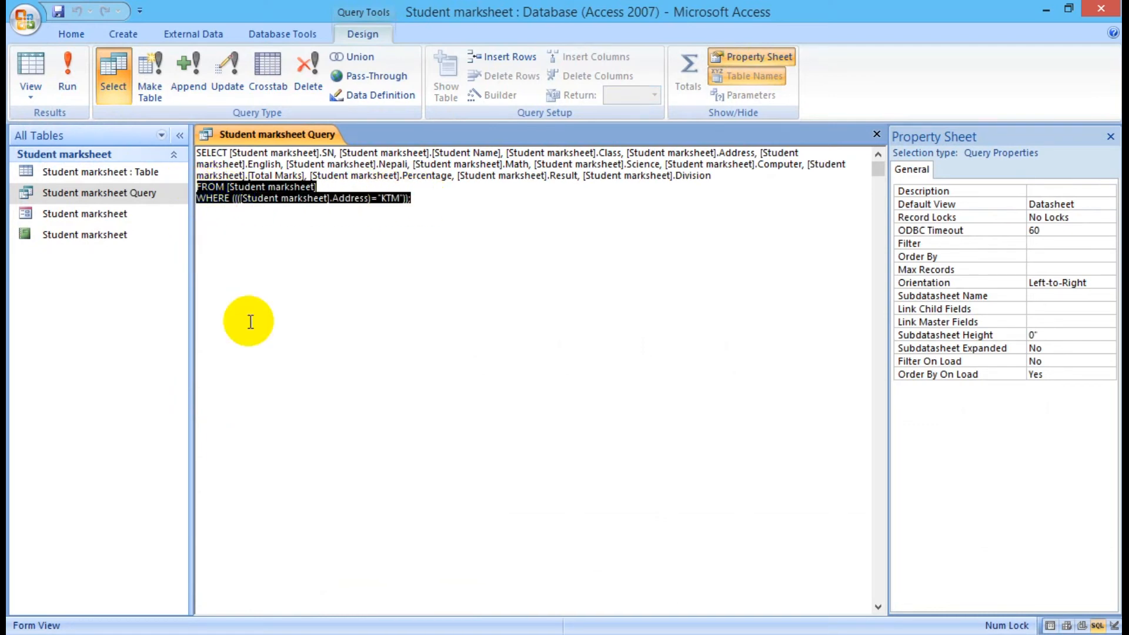
click(390, 322)
Switch the query back to Design View to review the criteria grid, and close the query
click(31, 85)
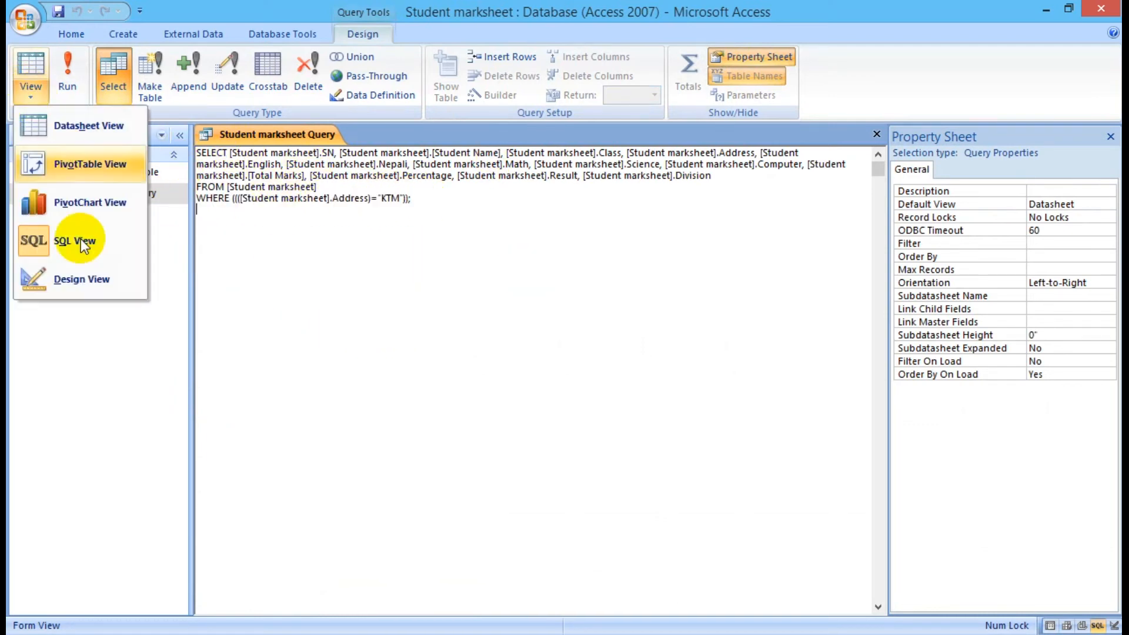
click(70, 291)
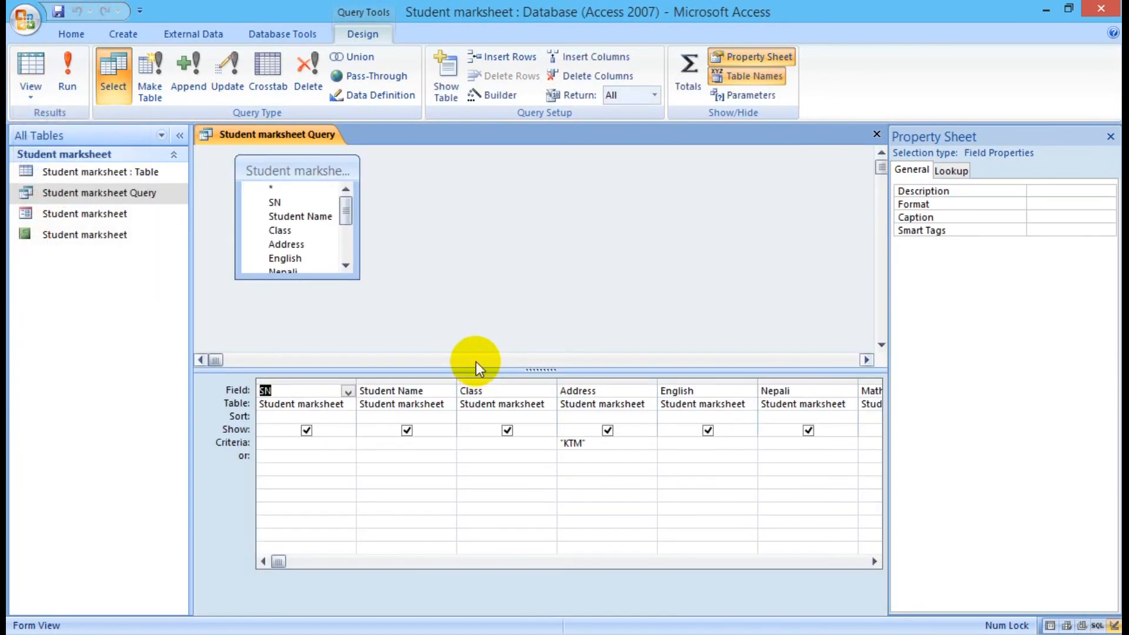
click(877, 134)
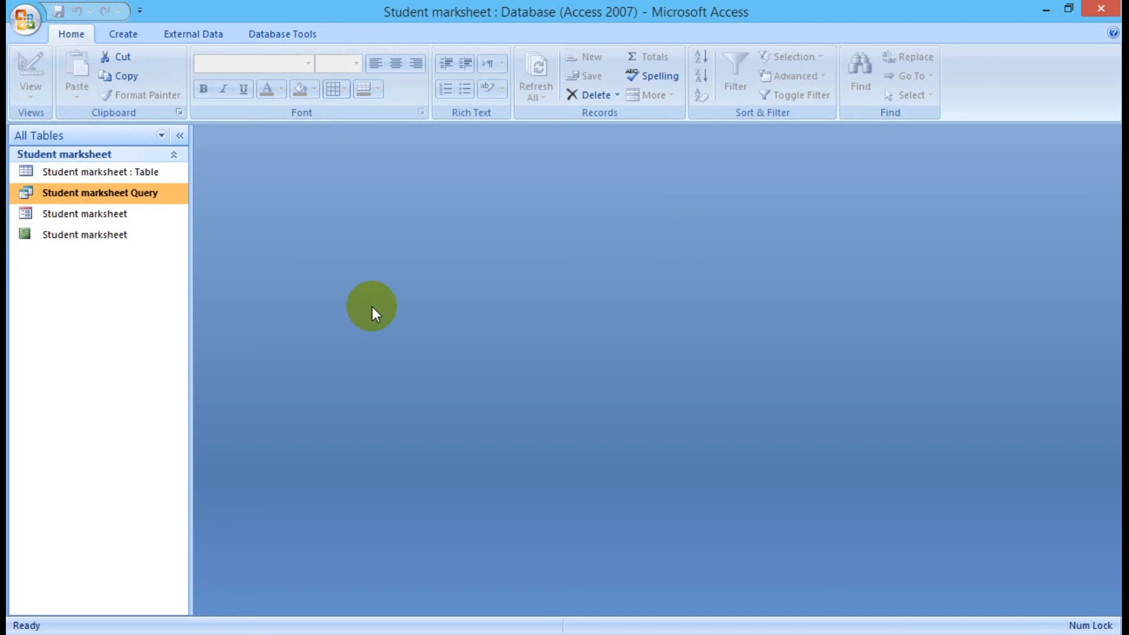